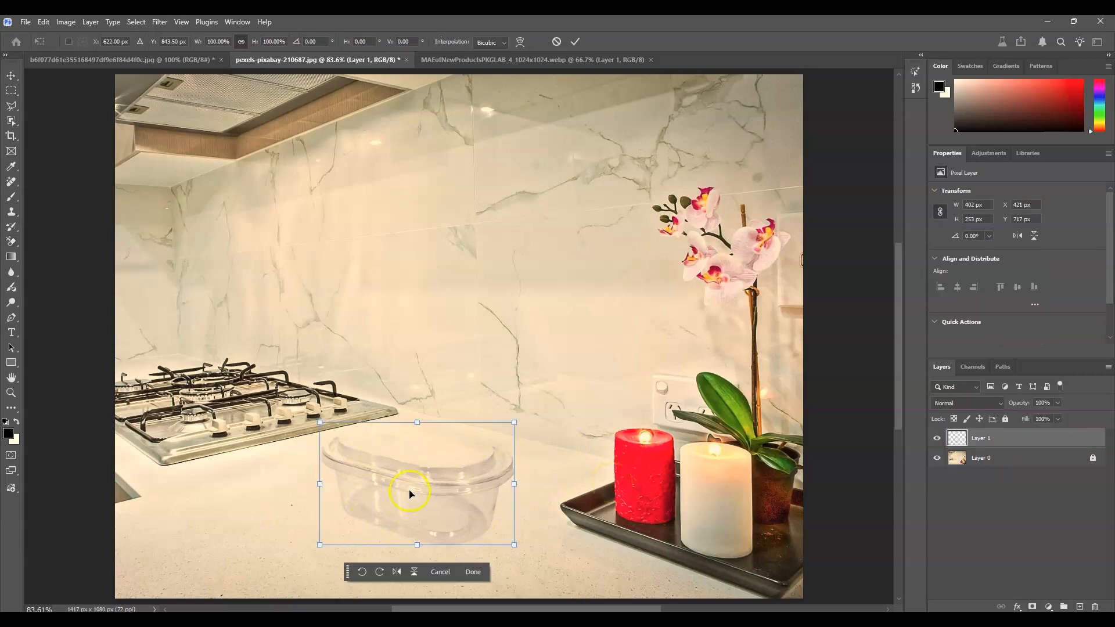
# Step: Apply the container's transform, duplicate its layer twice and merge the three container layers into one
pyautogui.press('Return')
pyautogui.hotkey('ctrl', 'j')
pyautogui.hotkey('ctrl', 'j')
pyautogui.keyDown('shift'); pyautogui.click(1016, 480); pyautogui.keyUp('shift')
pyautogui.hotkey('ctrl', 'e')
# Step: Free-transform the merged container to reposition it in the kitchen scene and apply the change
pyautogui.hotkey('ctrl', 't')
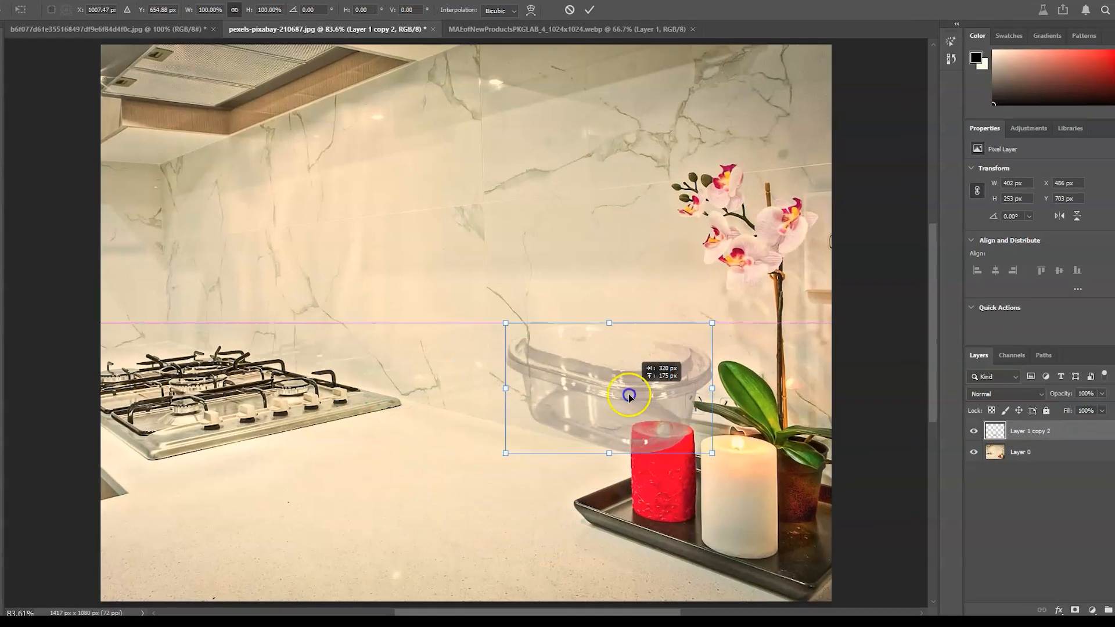
pyautogui.press('Return')
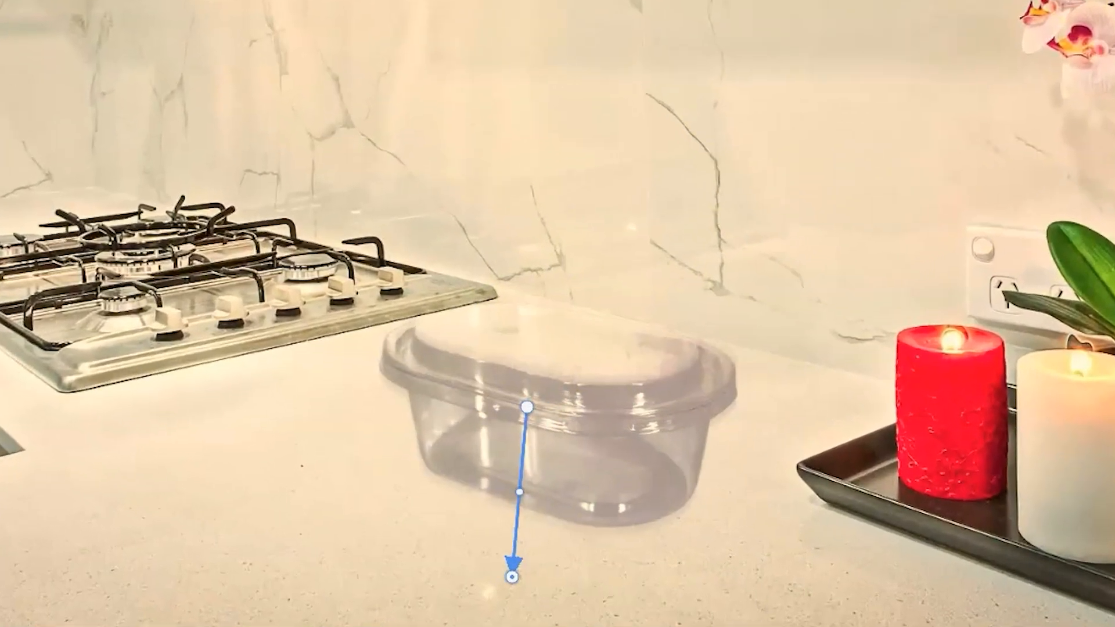
pyautogui.click(627, 476)
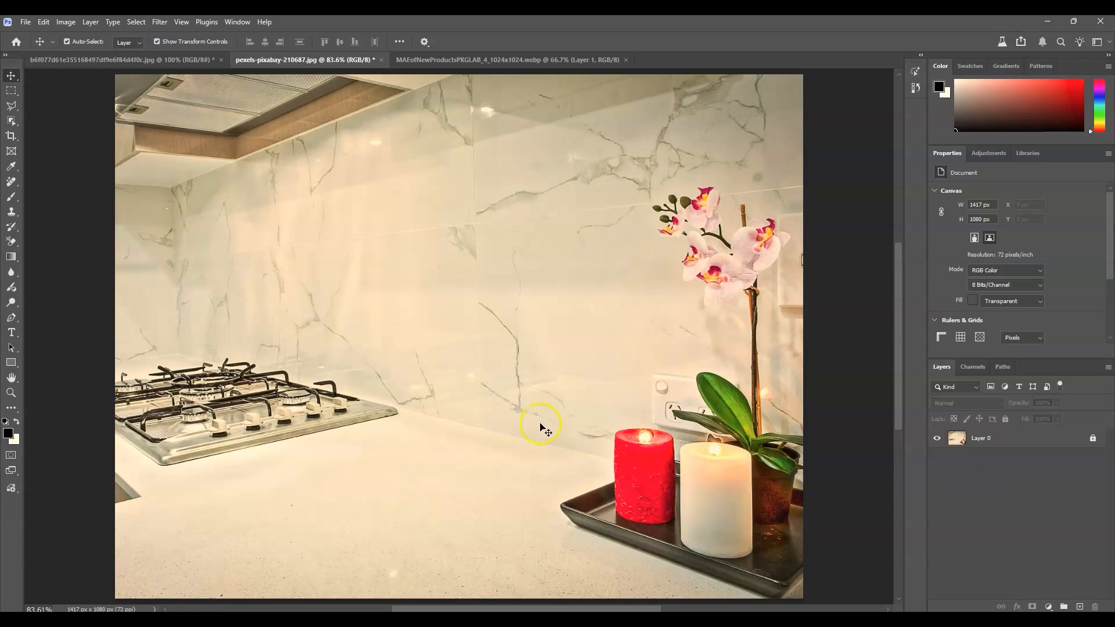
# Step: Examine the cut-out plastic container on its transparent background in the MAEofNewProductsPKGLAB_4_1024x1024.webp document
pyautogui.click(479, 59)
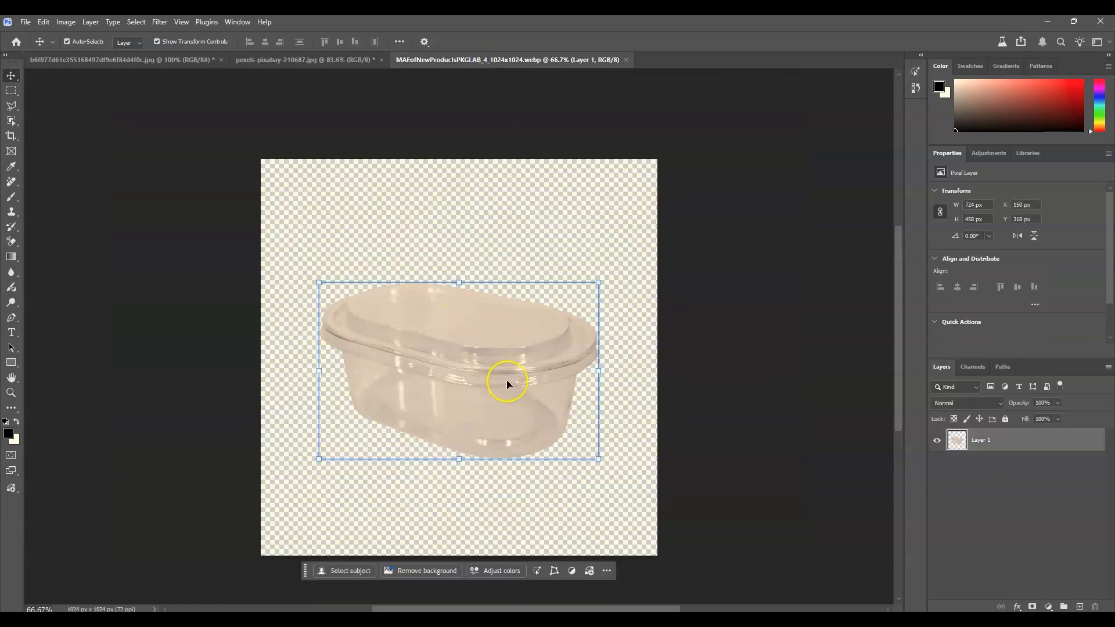
pyautogui.click(1005, 515)
pyautogui.click(414, 398)
pyautogui.click(668, 542)
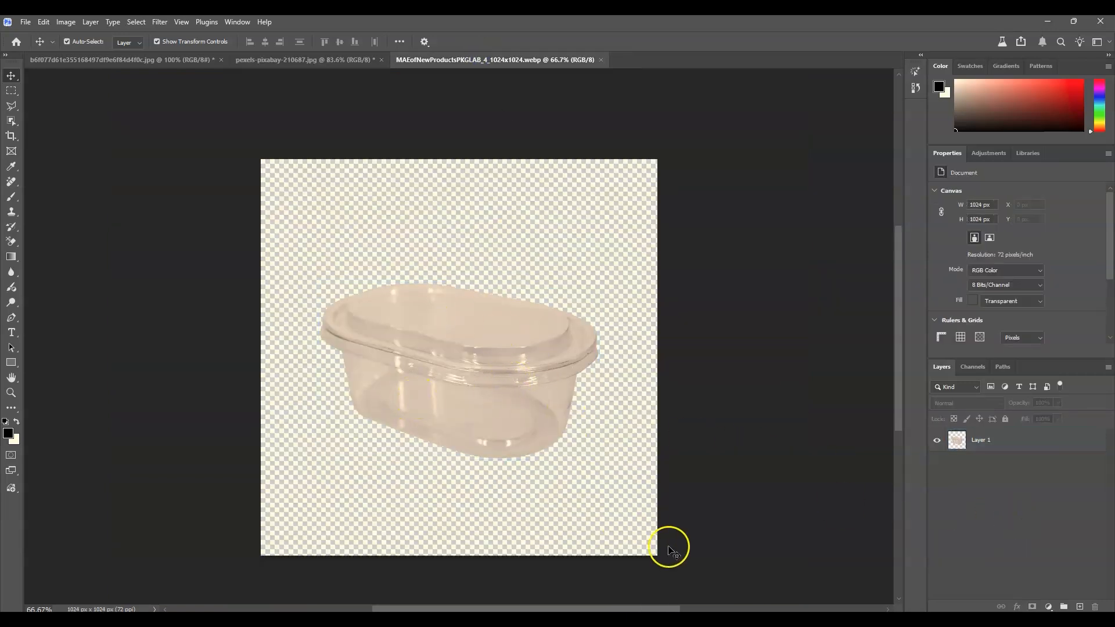
pyautogui.click(510, 398)
pyautogui.click(807, 479)
pyautogui.click(462, 390)
pyautogui.click(371, 128)
pyautogui.click(414, 341)
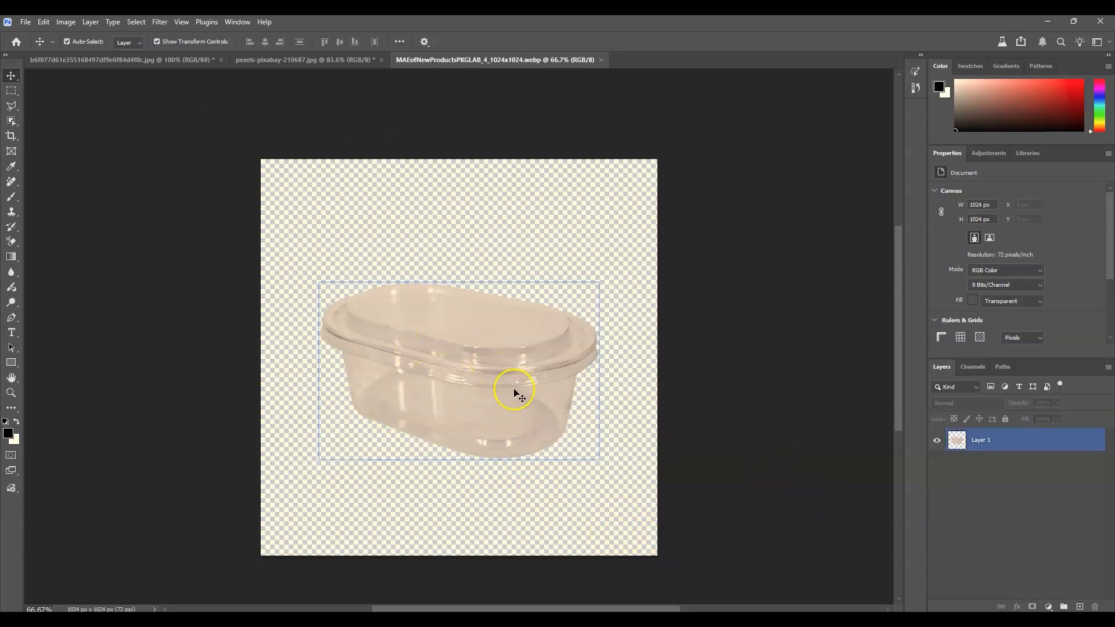
# Step: Bring the container layer into the pexels-pixabay-210687.jpg kitchen photo and place it over the countertop between the stove and candles
pyautogui.click(349, 404)
pyautogui.moveTo(411, 346); pyautogui.dragTo(463, 415)
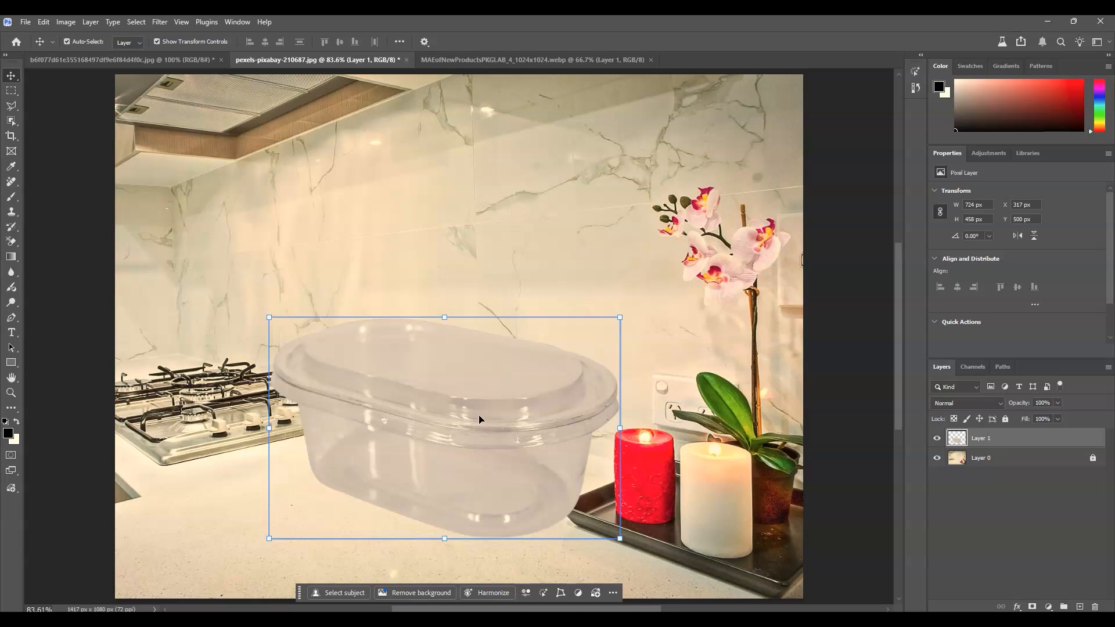
pyautogui.moveTo(416, 405); pyautogui.dragTo(639, 370)
pyautogui.moveTo(718, 397); pyautogui.dragTo(702, 439)
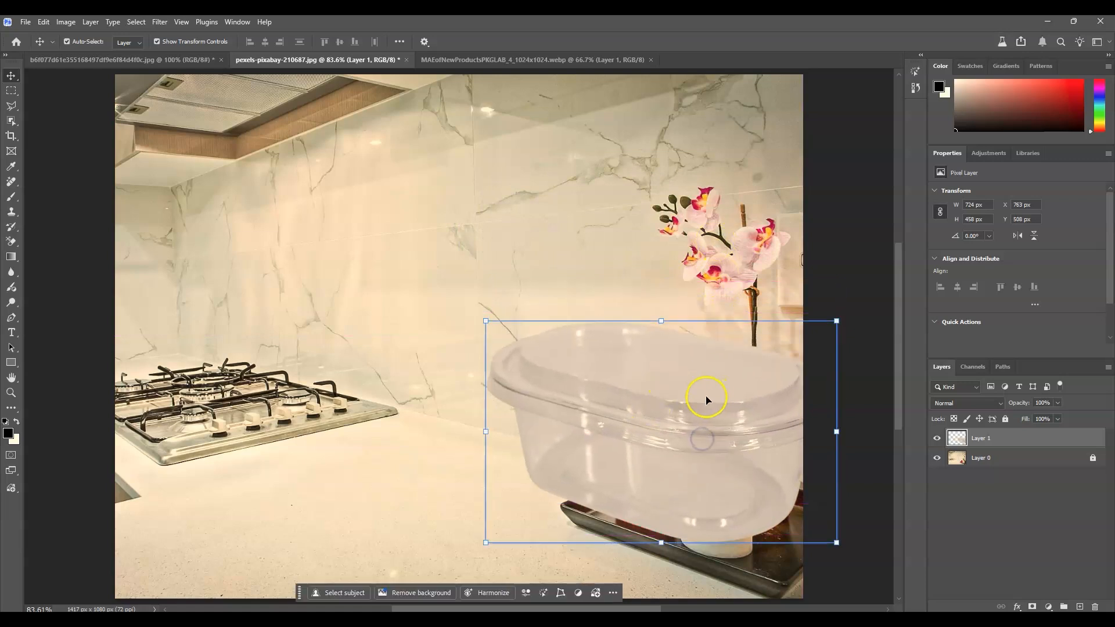
pyautogui.moveTo(668, 399); pyautogui.dragTo(684, 256)
pyautogui.moveTo(741, 288); pyautogui.dragTo(565, 347)
pyautogui.moveTo(461, 359); pyautogui.dragTo(620, 315)
pyautogui.moveTo(655, 256)
pyautogui.mouseDown()
pyautogui.moveTo(576, 273)
pyautogui.moveTo(670, 261)
pyautogui.mouseUp()
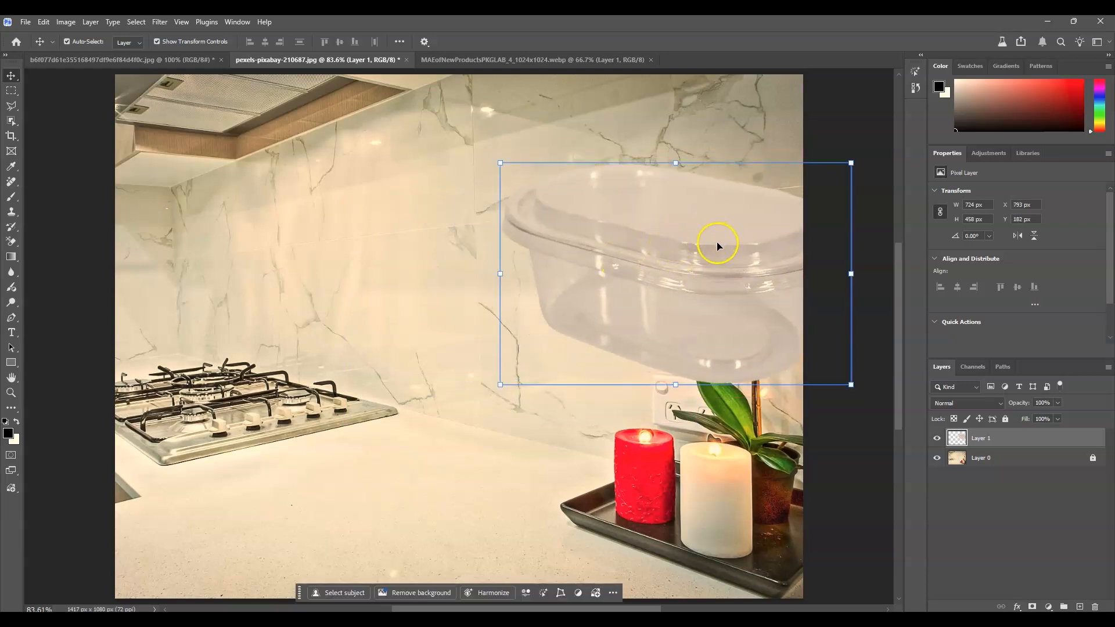
pyautogui.moveTo(686, 246); pyautogui.dragTo(467, 430)
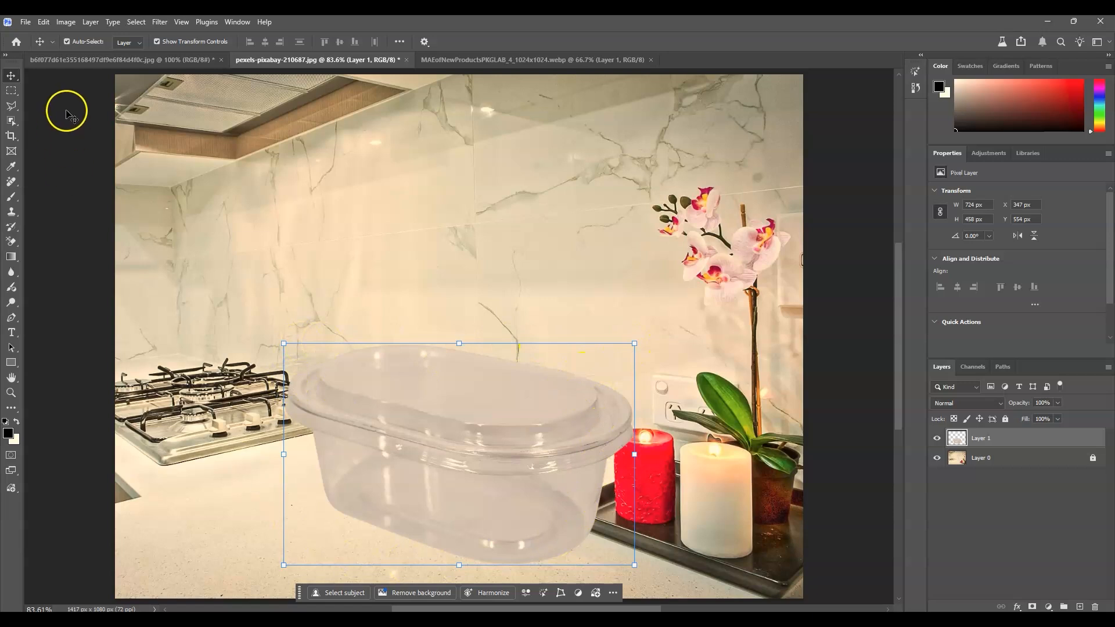
# Step: Scale the container proportionally to about 56% and set it on the countertop at about X 421, Y 717 px
pyautogui.moveTo(635, 343); pyautogui.dragTo(514, 420)
pyautogui.moveTo(439, 485); pyautogui.dragTo(430, 488)
pyautogui.moveTo(506, 423); pyautogui.dragTo(473, 444)
pyautogui.moveTo(357, 516); pyautogui.dragTo(376, 493)
pyautogui.moveTo(488, 422); pyautogui.dragTo(498, 424)
pyautogui.moveTo(410, 483); pyautogui.dragTo(425, 480)
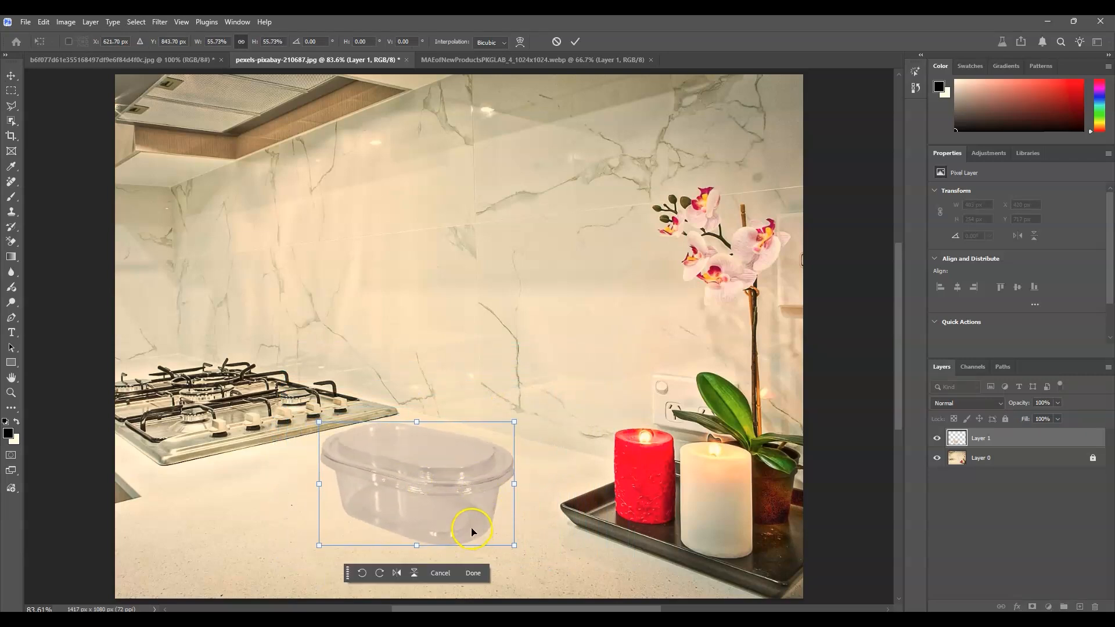
pyautogui.click(1014, 531)
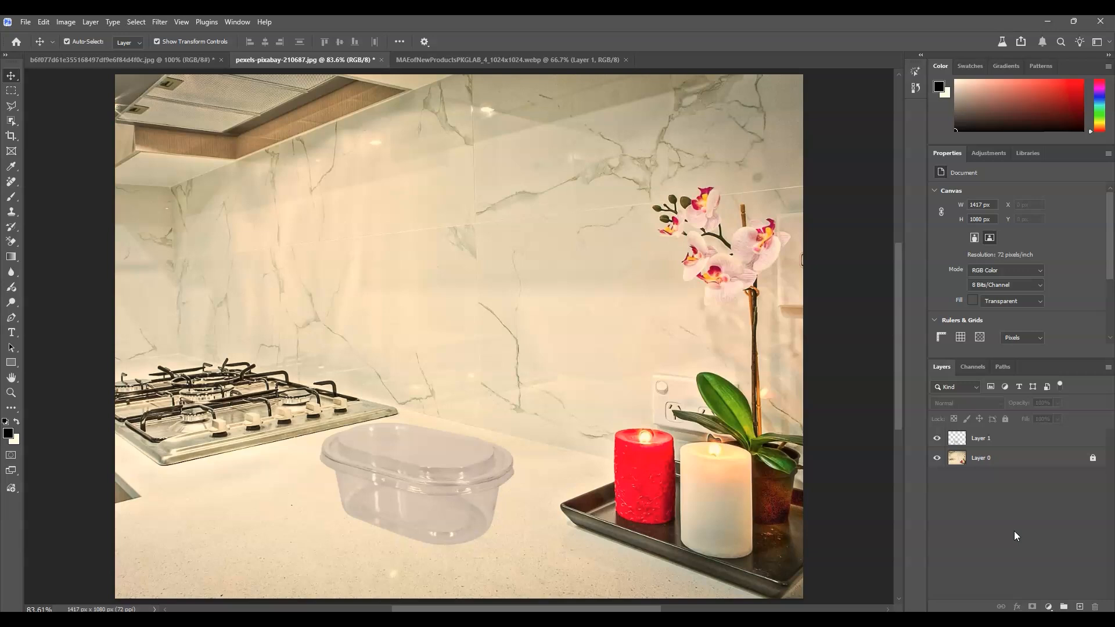
# Step: Set up the Background Eraser tool with sampling set to Once, Contiguous limits and 20% tolerance
pyautogui.press('e')
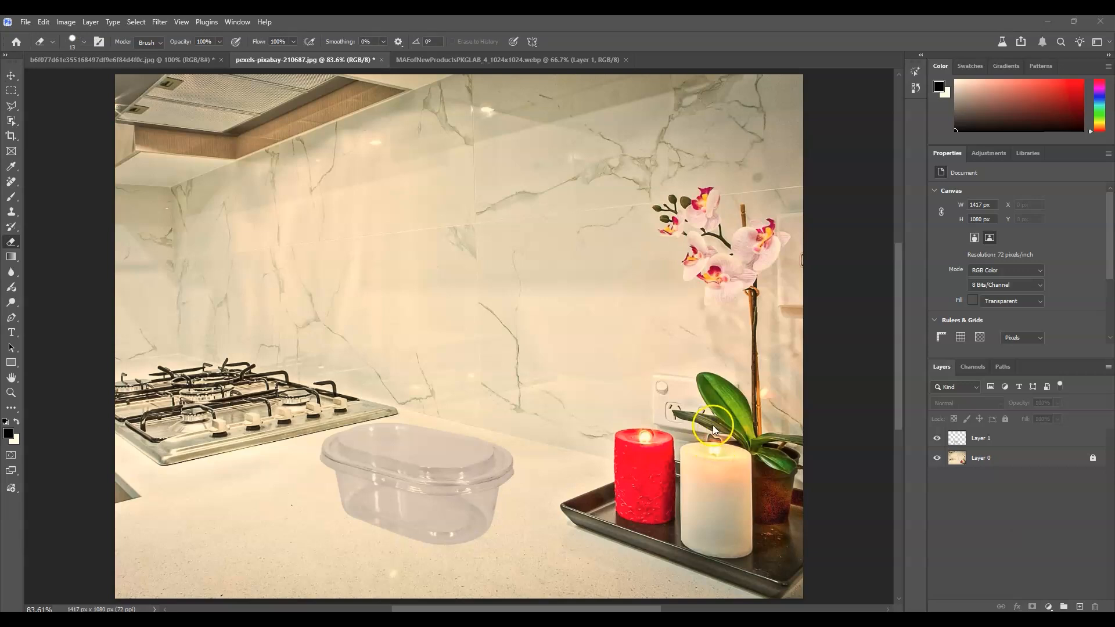
pyautogui.click(11, 241)
pyautogui.click(60, 242)
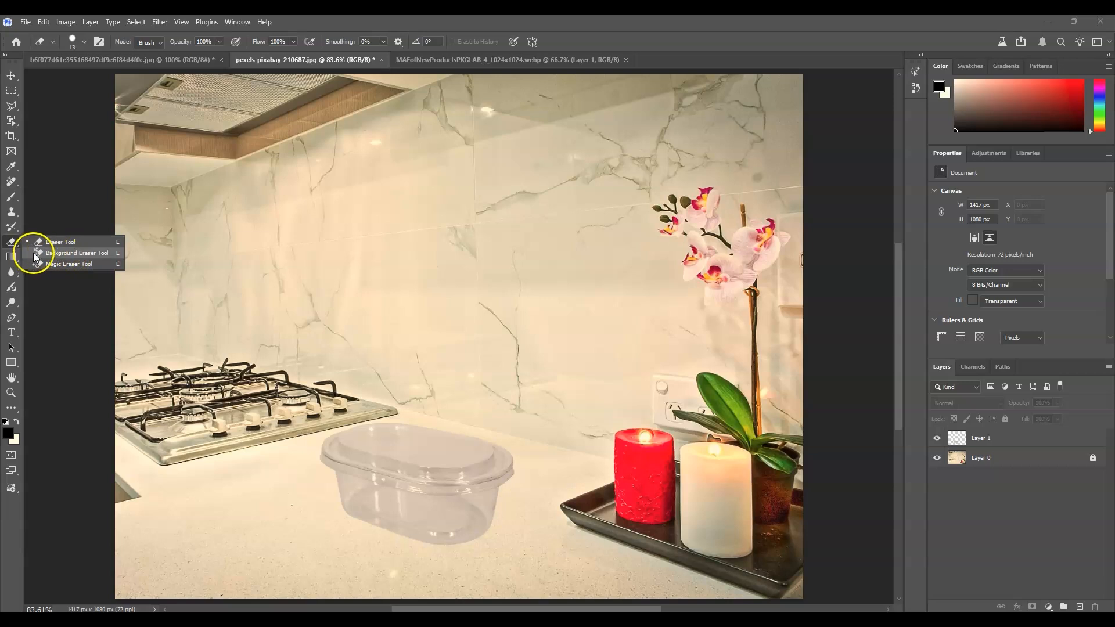
pyautogui.click(68, 252)
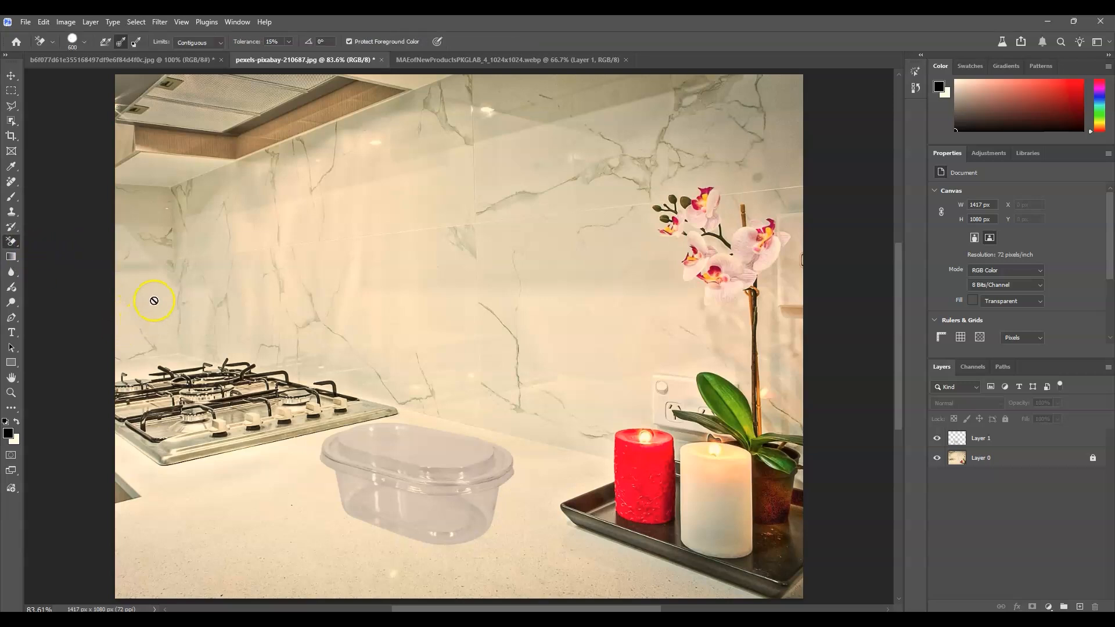
pyautogui.click(122, 43)
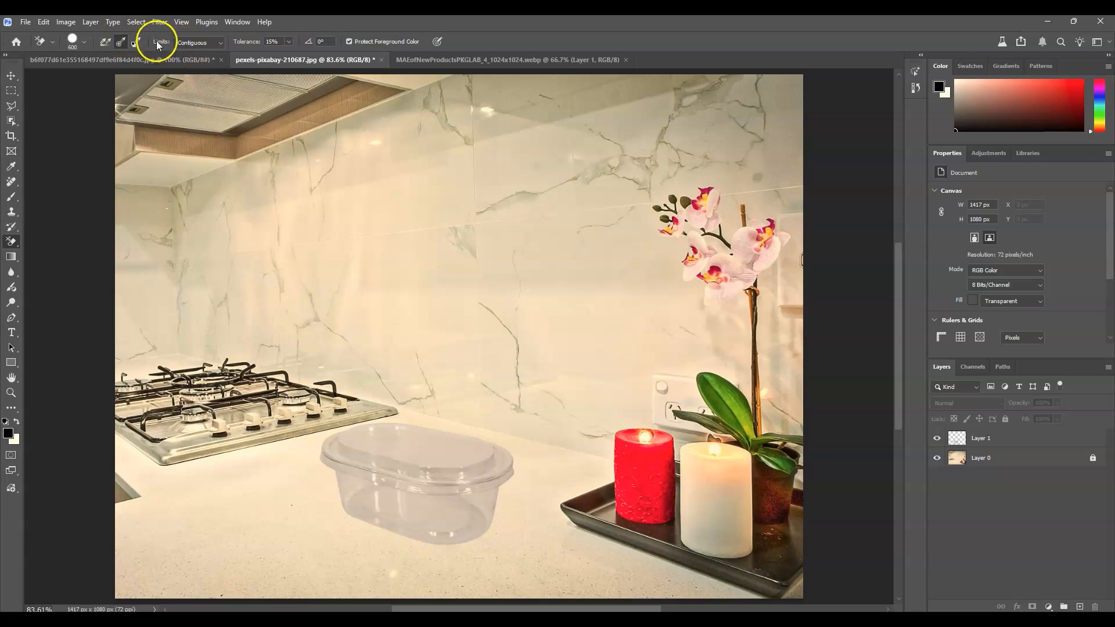
pyautogui.click(222, 43)
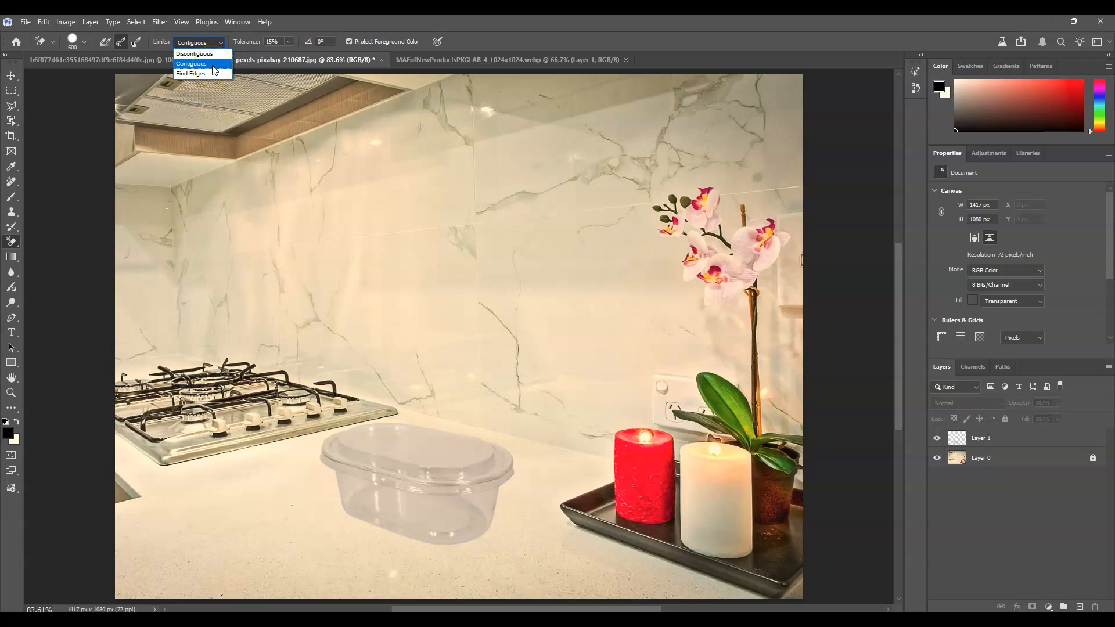
pyautogui.click(212, 67)
pyautogui.click(274, 42)
pyautogui.write('20')
pyautogui.press('Return')
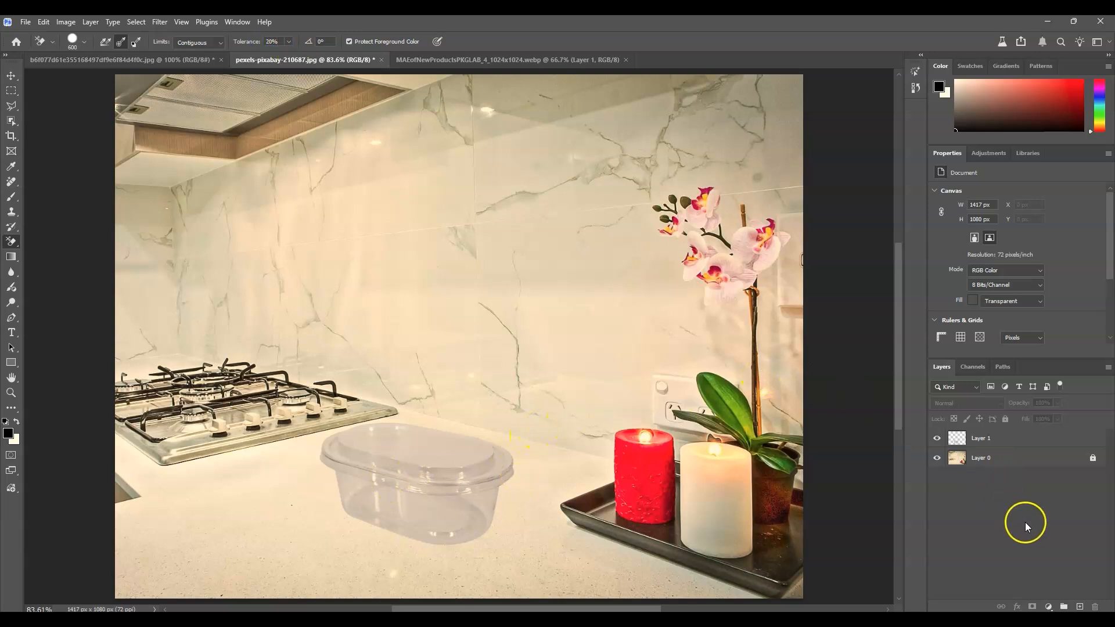
# Step: Erase the opaque gray fill of the container on Layer 1 by sampling its lid with the Background Eraser
pyautogui.click(989, 440)
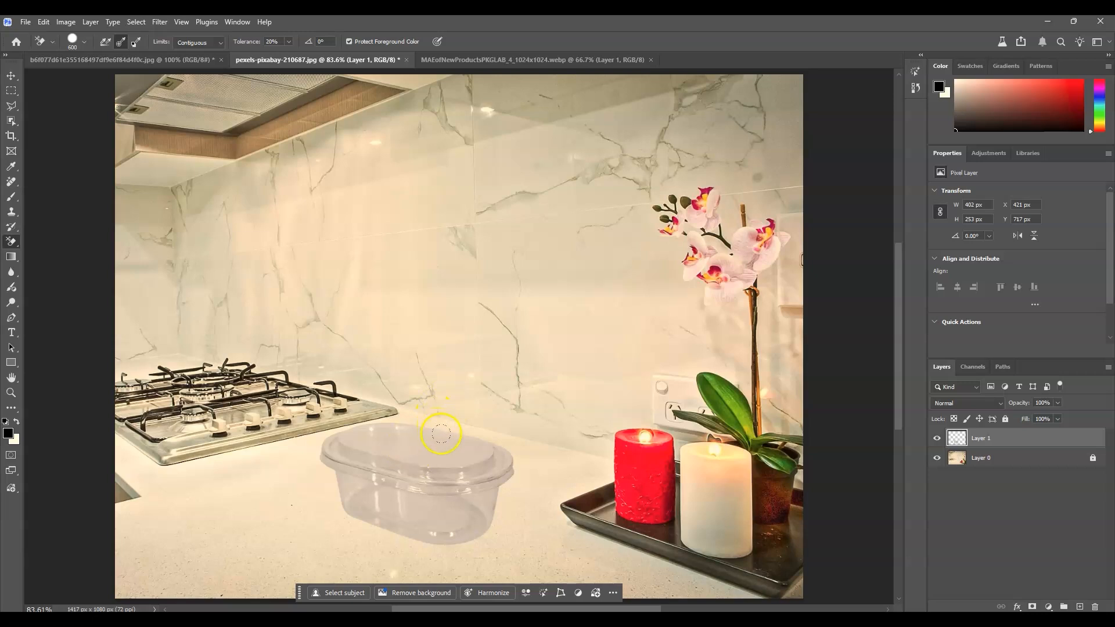
pyautogui.click(399, 440)
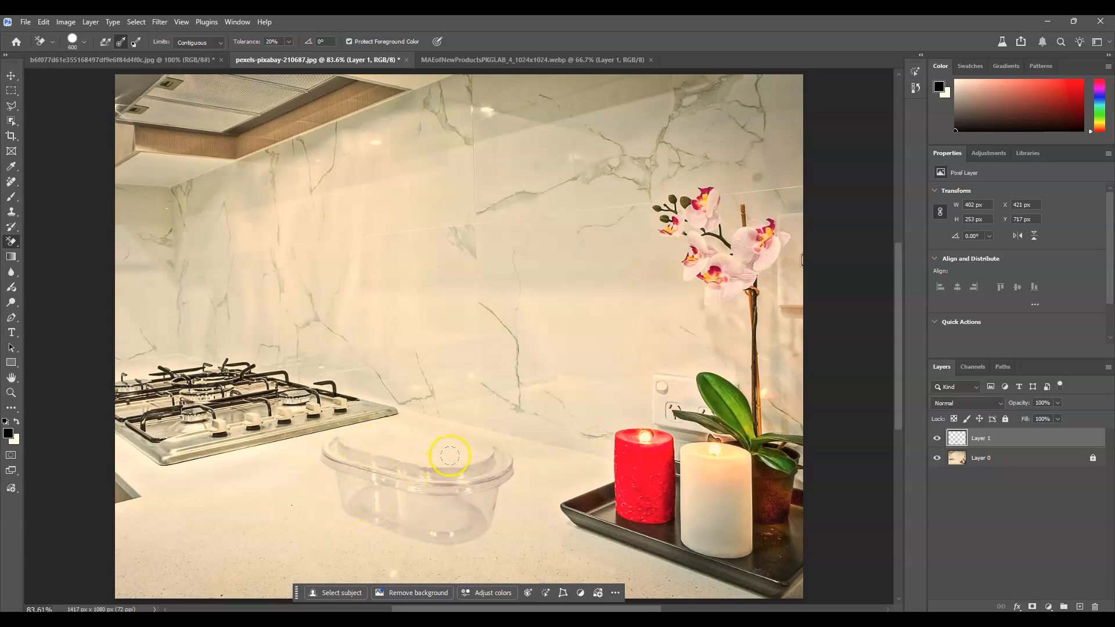
pyautogui.click(941, 496)
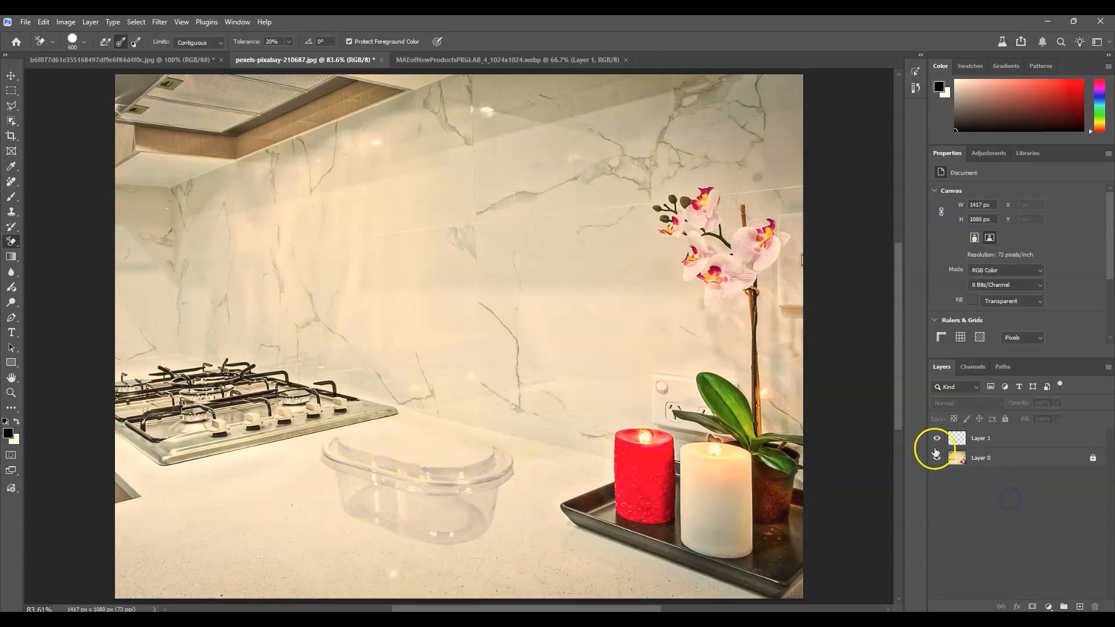
# Step: Move the see-through container along the countertop toward the candles, to about X 486, Y 703 px
pyautogui.click(995, 441)
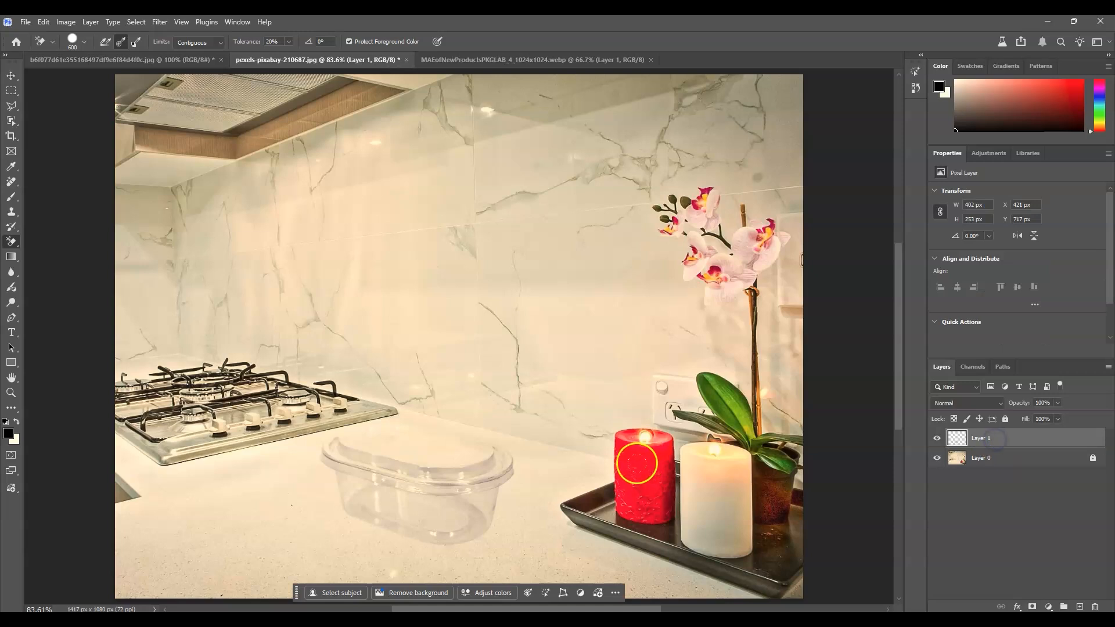
pyautogui.hotkey('ctrl', 't')
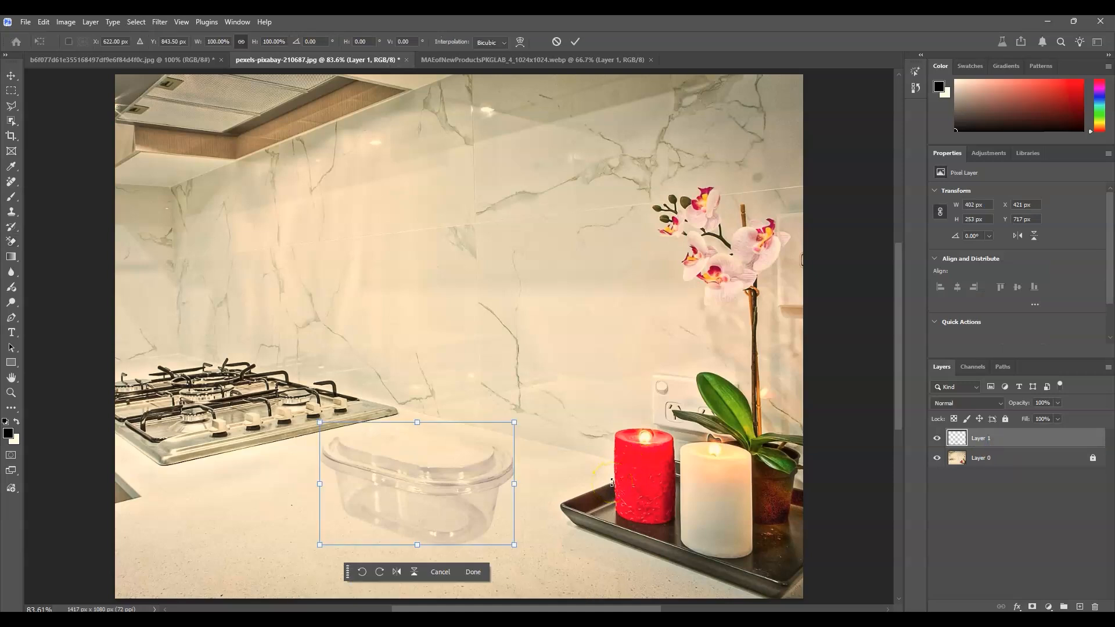
pyautogui.moveTo(409, 495); pyautogui.dragTo(481, 482)
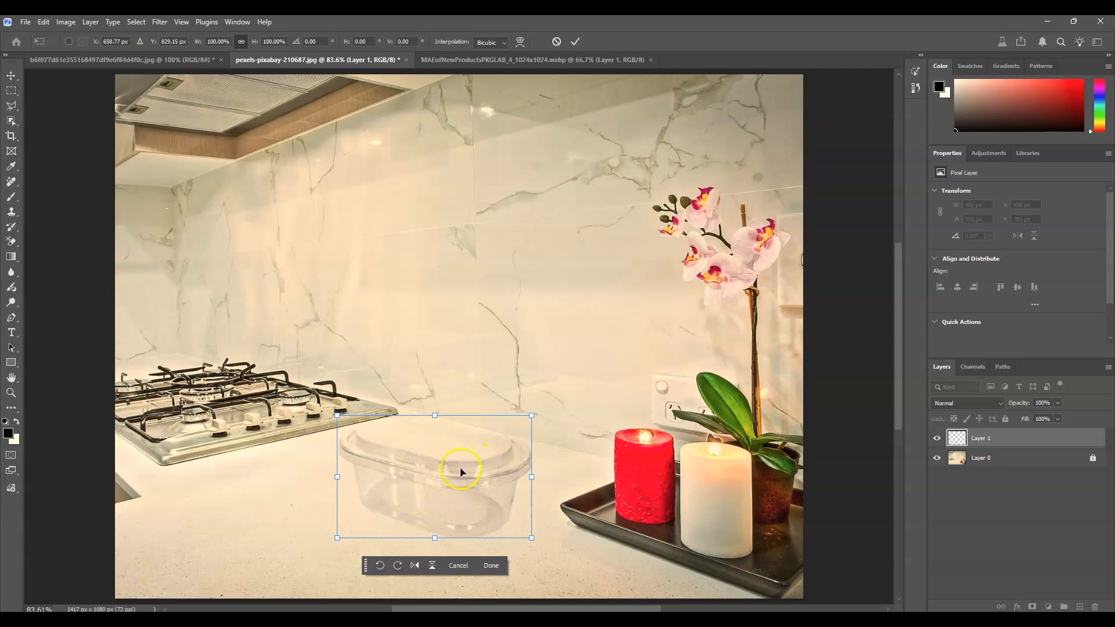
pyautogui.click(990, 487)
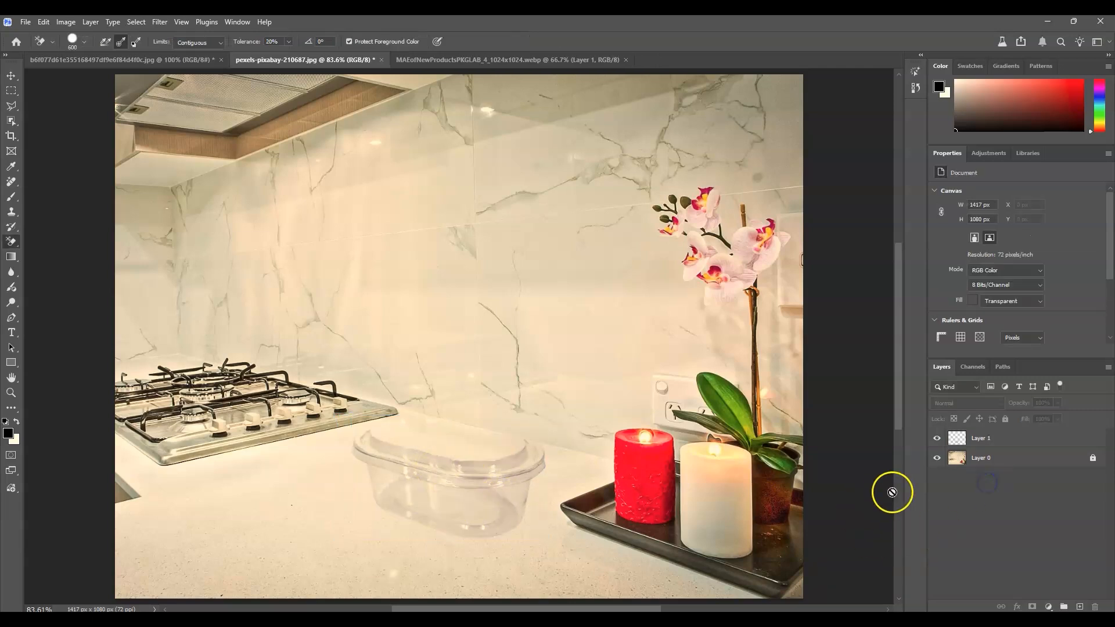
# Step: Strengthen the faded container by duplicating its layer twice and merging all three container layers
pyautogui.click(990, 439)
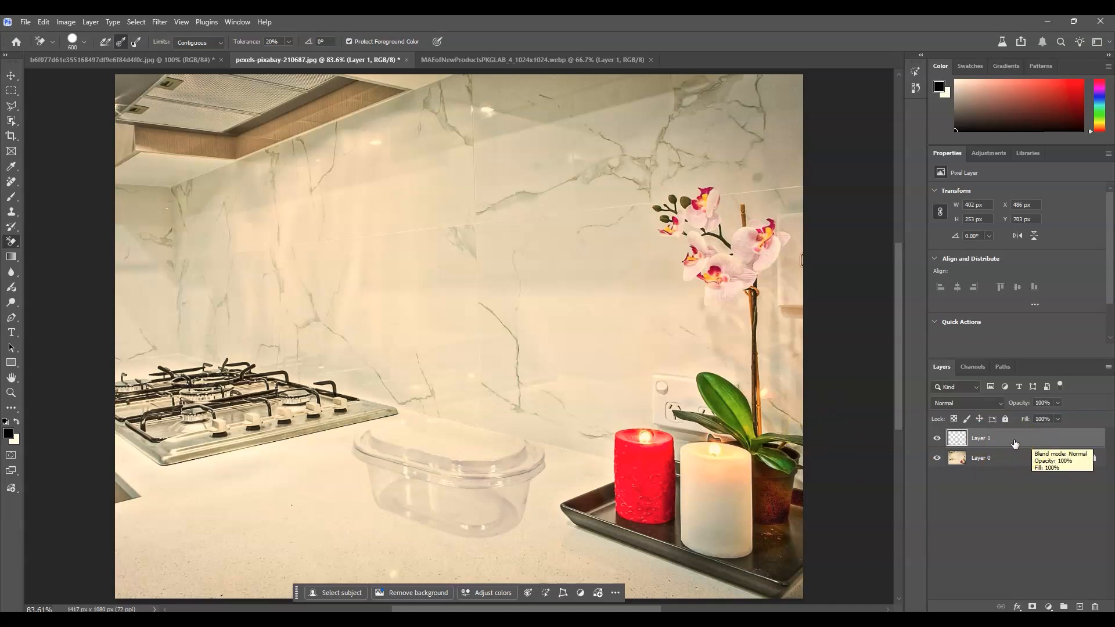
pyautogui.hotkey('ctrl', 'j')
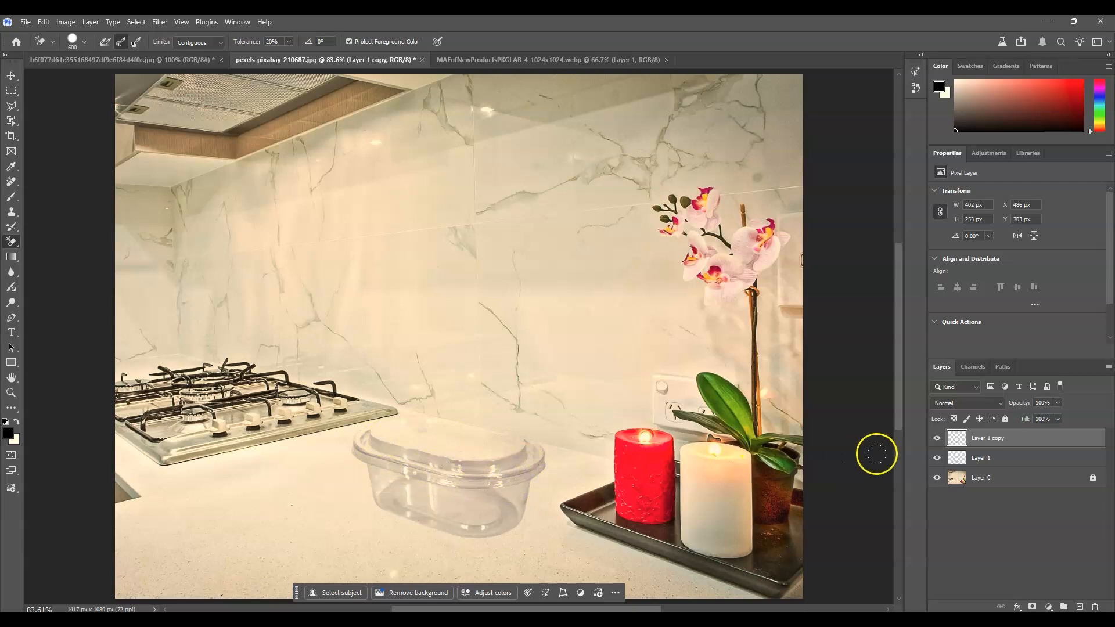
pyautogui.click(988, 444)
pyautogui.hotkey('ctrl', 'j')
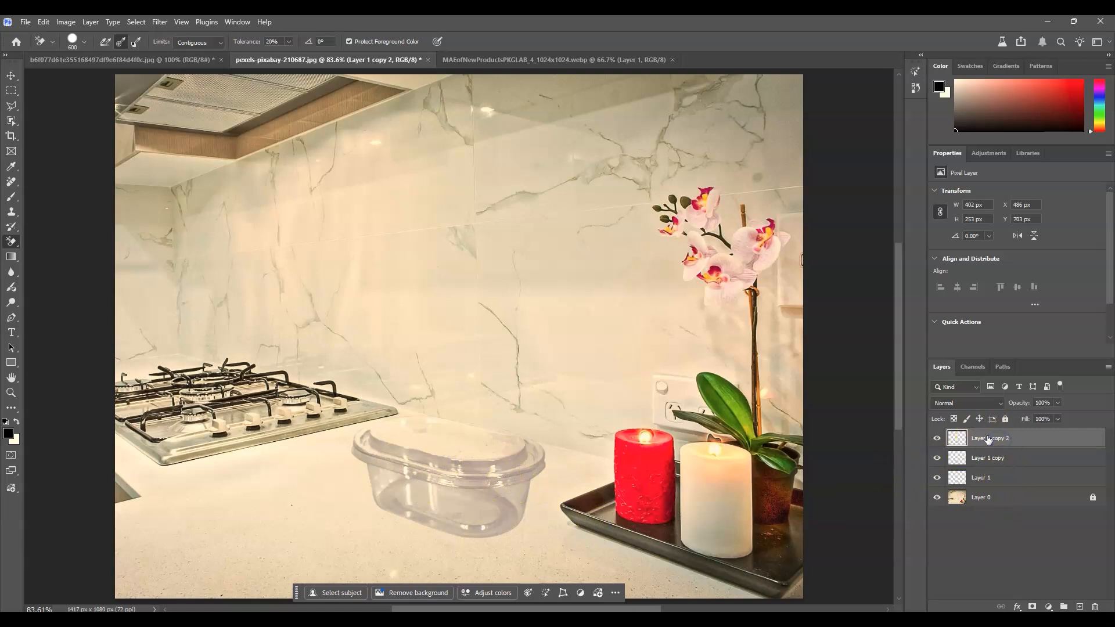
pyautogui.keyDown('shift'); pyautogui.click(1016, 478); pyautogui.keyUp('shift')
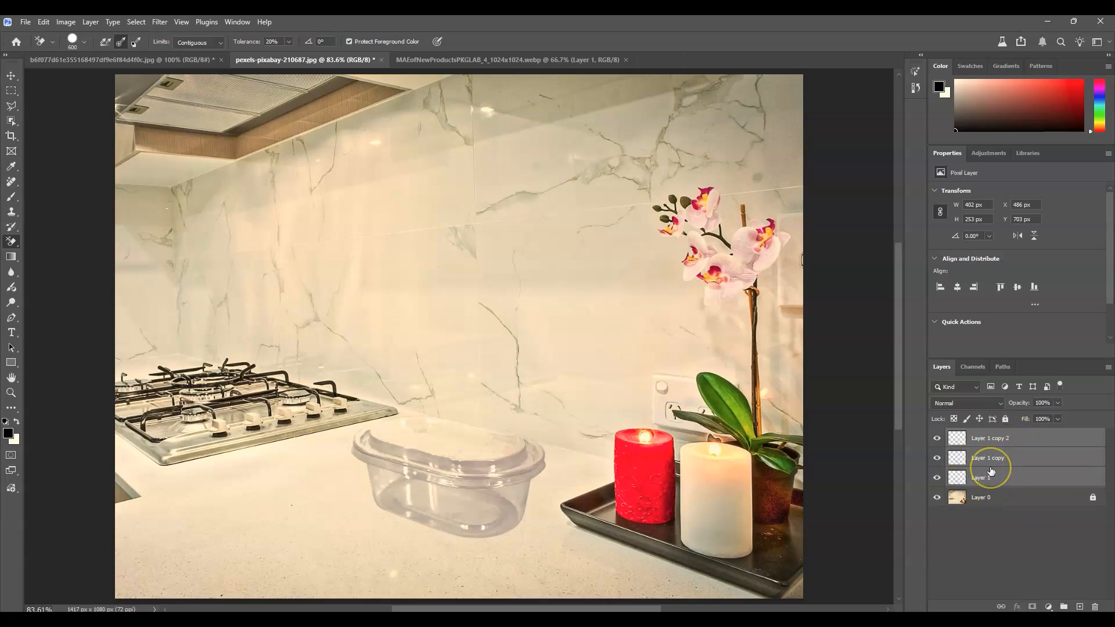
pyautogui.hotkey('ctrl', 'e')
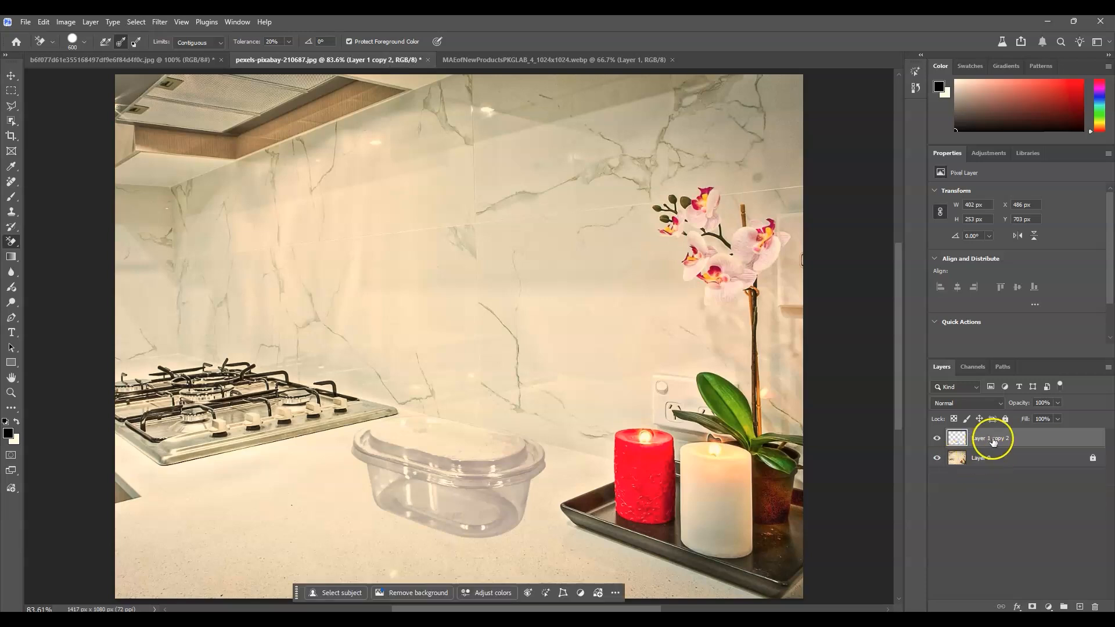
pyautogui.click(1002, 484)
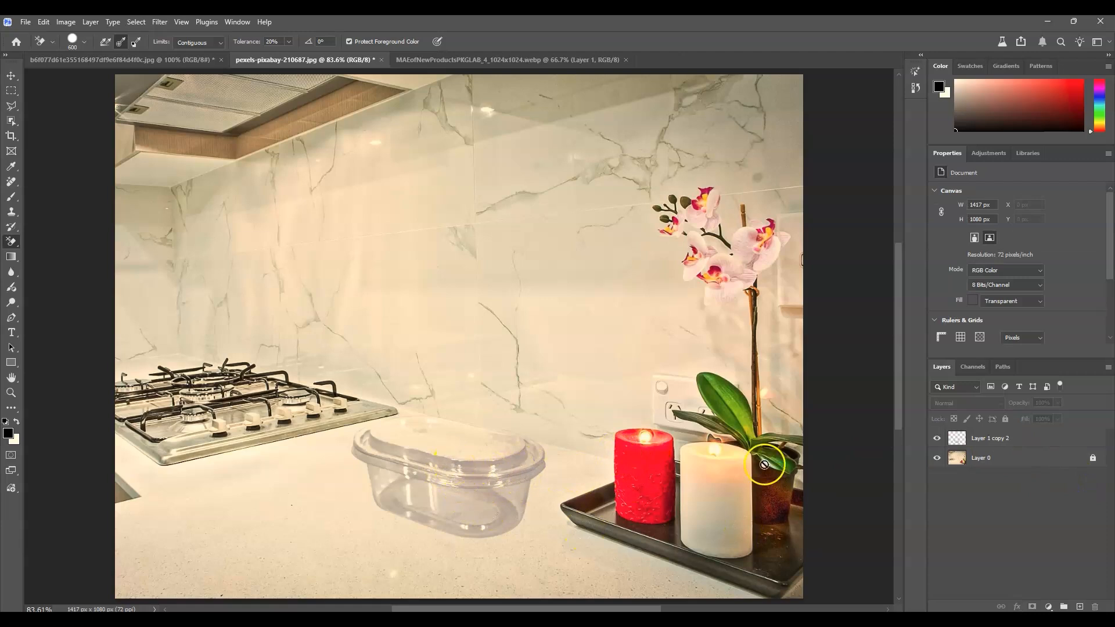
# Step: Move the merged container slightly toward the stove, to about X 450, Y 704 px, and apply the transform
pyautogui.click(1009, 440)
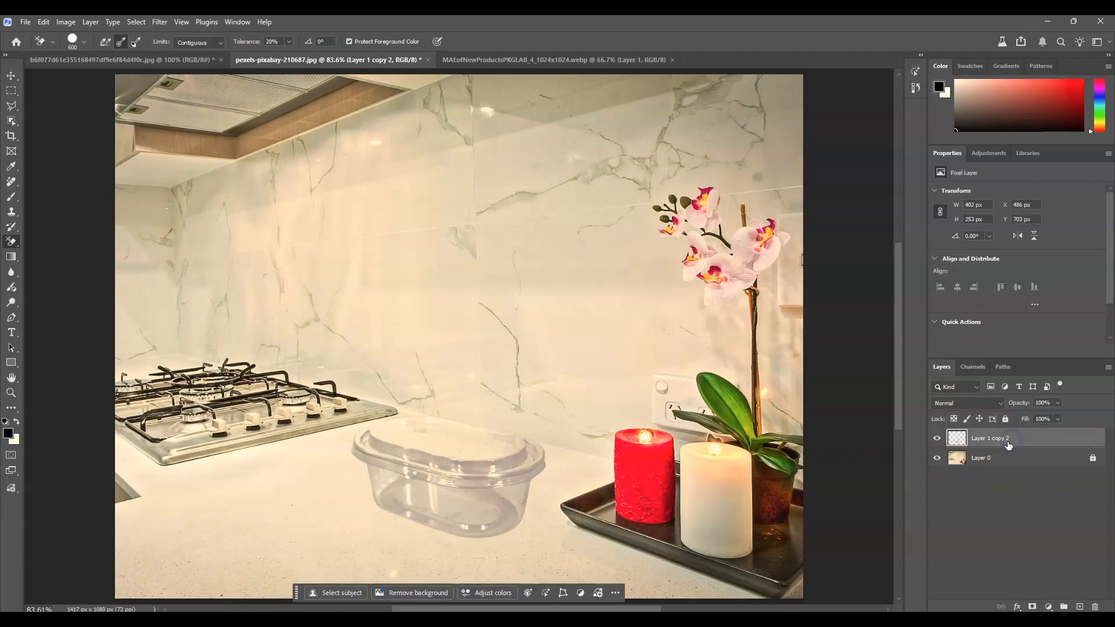
pyautogui.hotkey('ctrl', 't')
pyautogui.moveTo(460, 500); pyautogui.dragTo(439, 489)
pyautogui.click(1045, 500)
pyautogui.press('e')
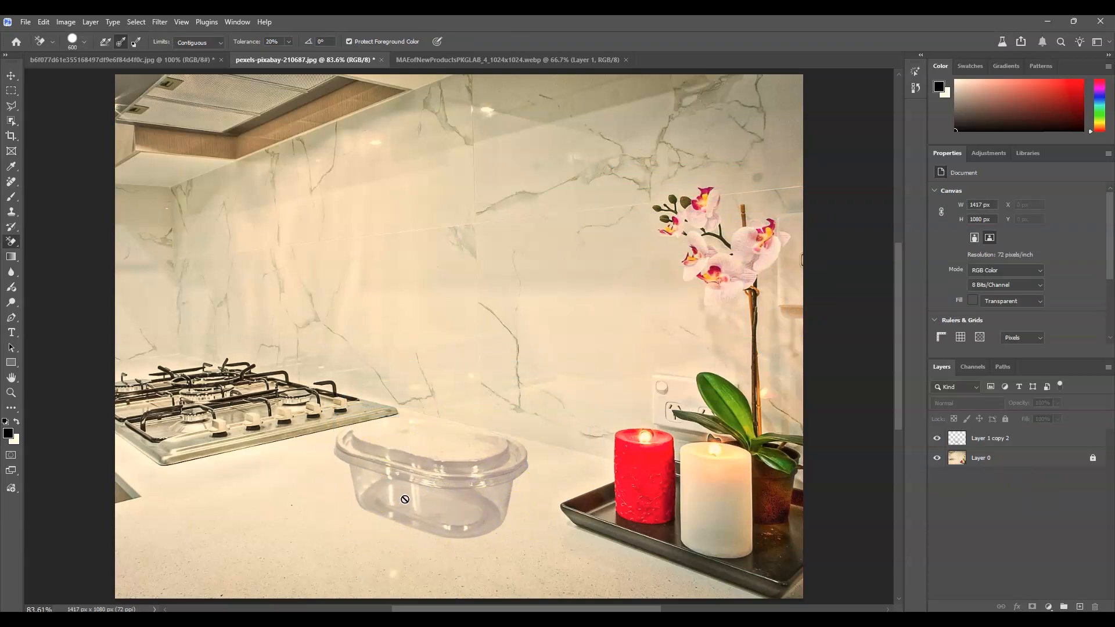
pyautogui.moveTo(452, 506)
pyautogui.mouseDown()
pyautogui.moveTo(499, 519)
pyautogui.moveTo(502, 532)
pyautogui.moveTo(444, 541)
pyautogui.moveTo(377, 523)
pyautogui.moveTo(481, 516)
pyautogui.moveTo(487, 528)
pyautogui.moveTo(427, 539)
pyautogui.moveTo(392, 503)
pyautogui.mouseUp()
# Step: Duplicate the merged container layer once more and select the lower of the two container layers
pyautogui.click(1015, 445)
pyautogui.hotkey('ctrl', 'j')
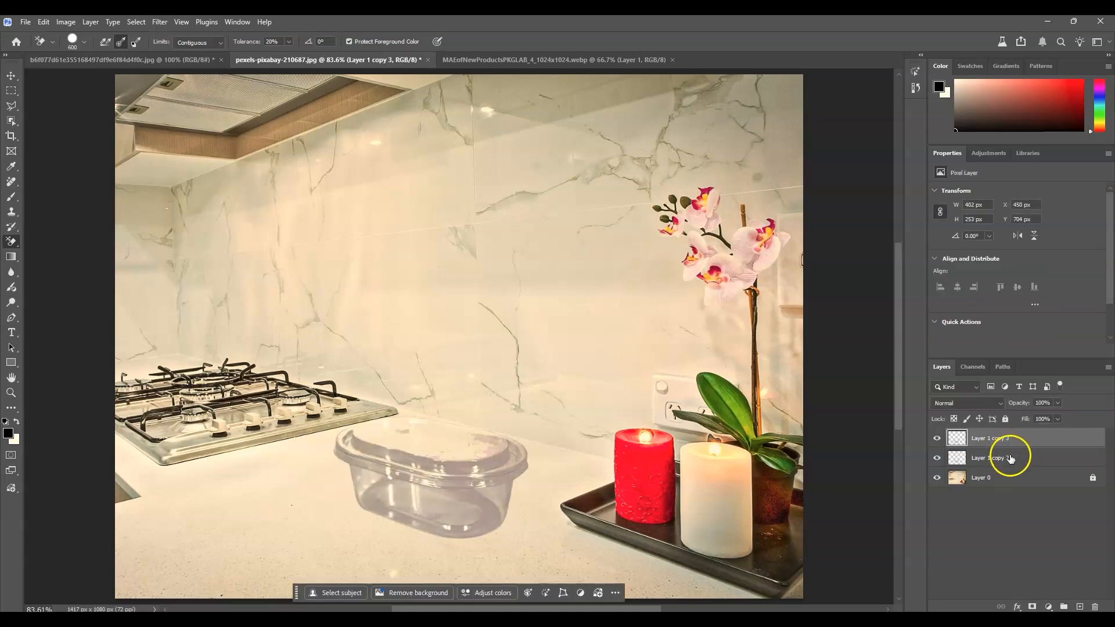
pyautogui.click(1010, 459)
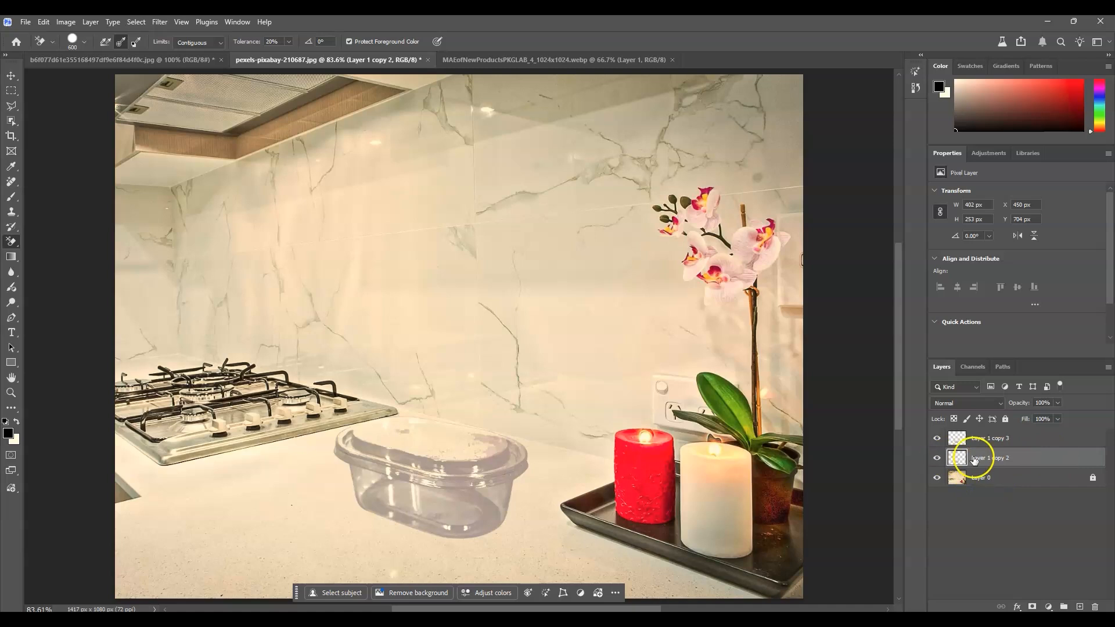
# Step: Rename the lower of the two container layers as shadow
pyautogui.rightClick(976, 460)
pyautogui.click(979, 460)
pyautogui.doubleClick(978, 458)
pyautogui.write('shadow')
pyautogui.click(1027, 468)
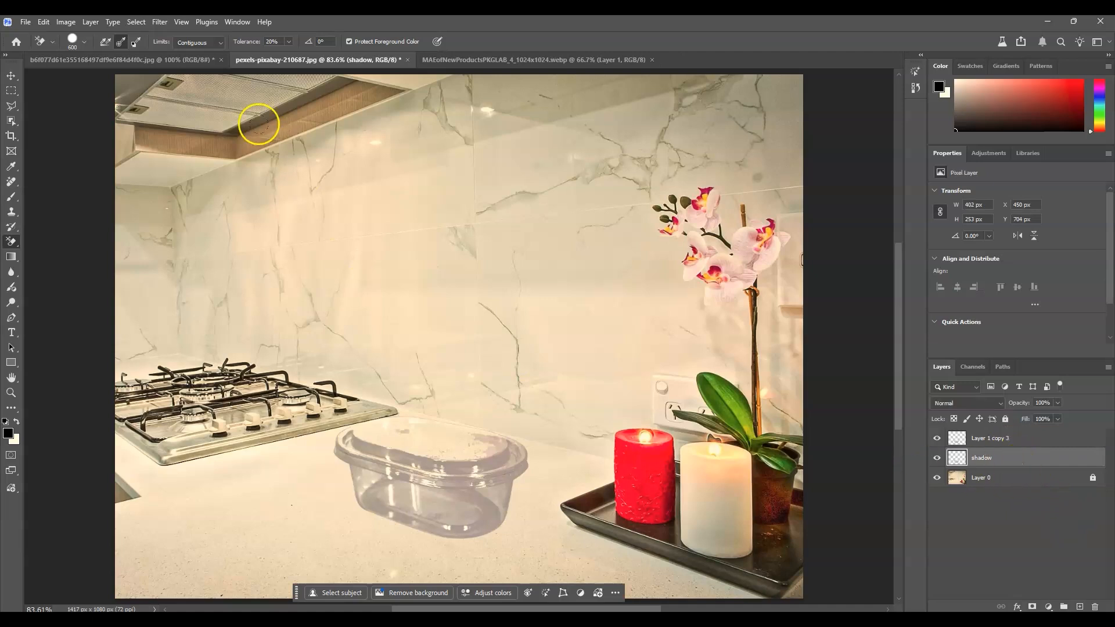
# Step: Open Path Blur on the shadow layer and aim its blur path from the container's middle down onto the countertop in front
pyautogui.click(155, 22)
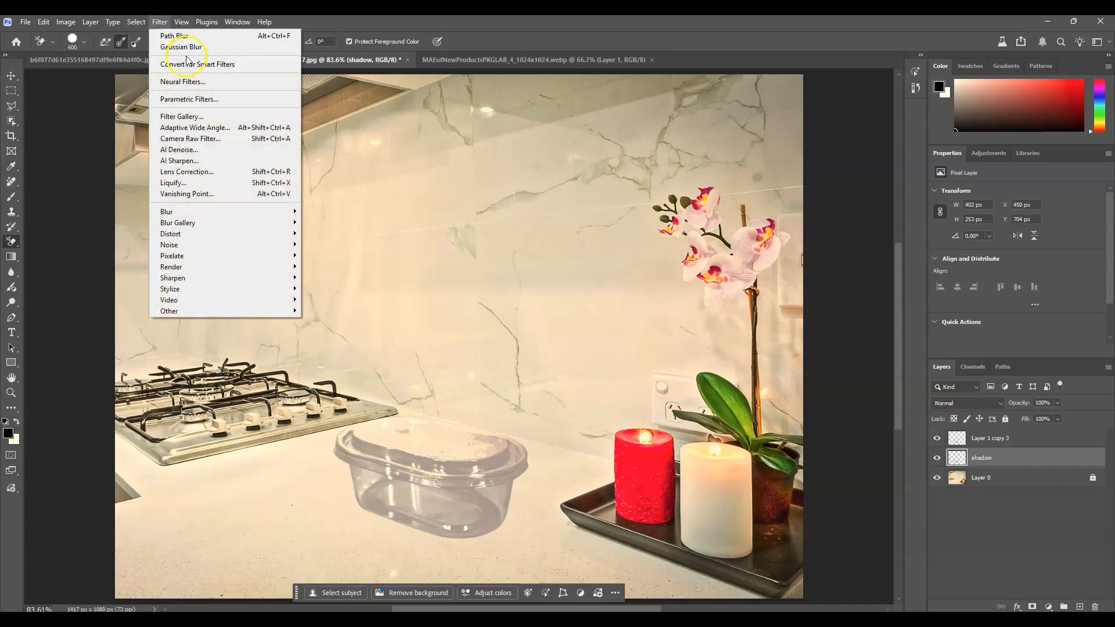
pyautogui.moveTo(245, 222)
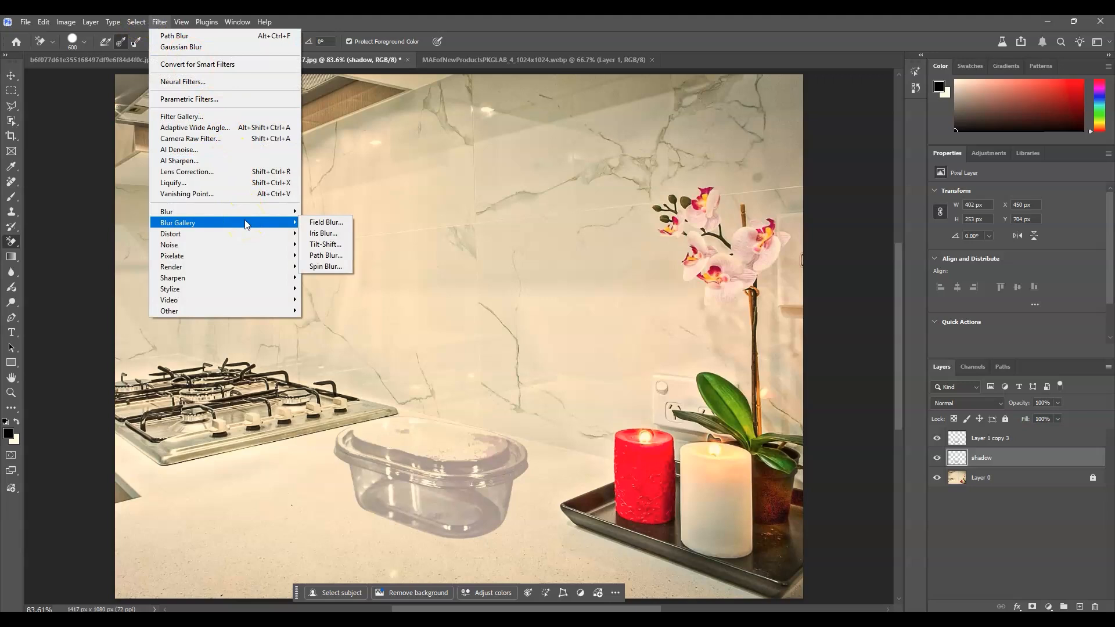
pyautogui.click(330, 256)
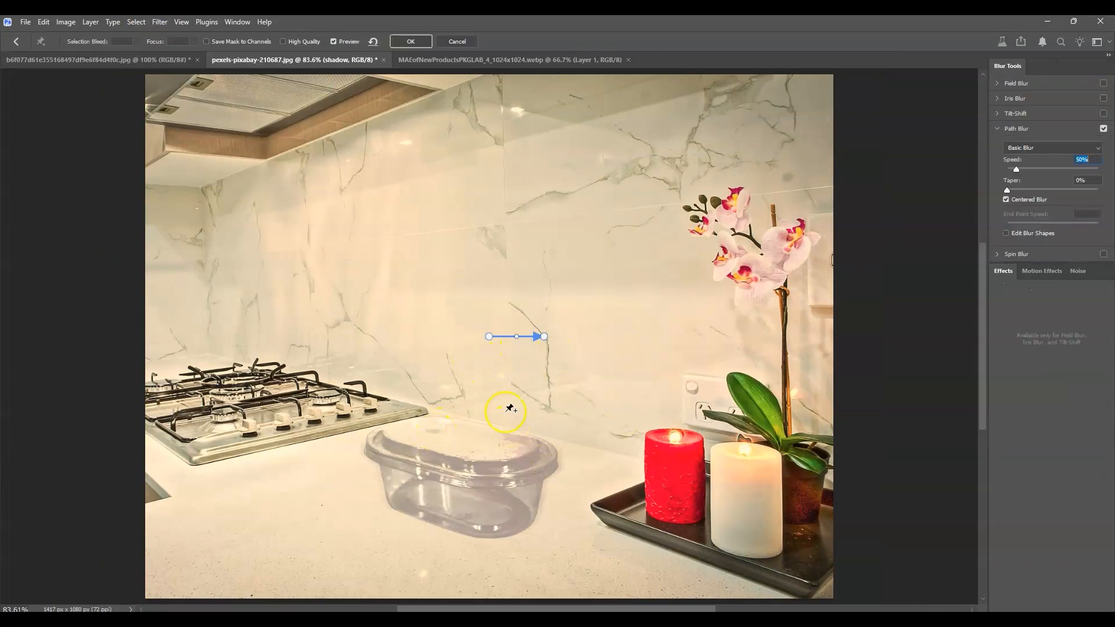
pyautogui.moveTo(488, 337); pyautogui.dragTo(454, 459)
pyautogui.moveTo(544, 340); pyautogui.dragTo(497, 490)
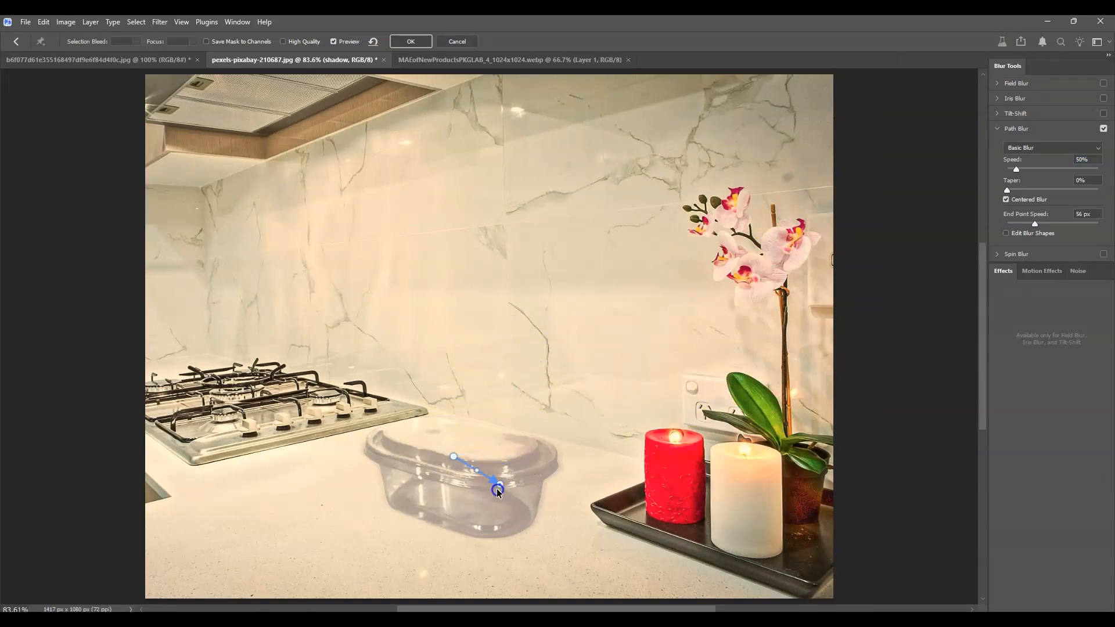
pyautogui.moveTo(446, 561); pyautogui.dragTo(444, 563)
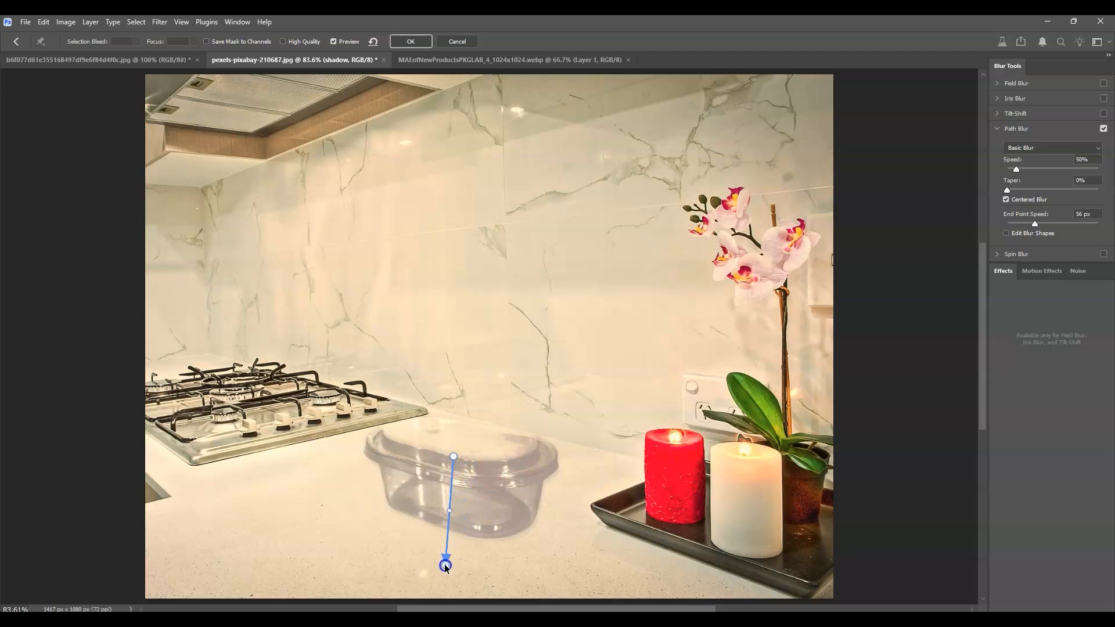
pyautogui.moveTo(454, 457); pyautogui.dragTo(443, 475)
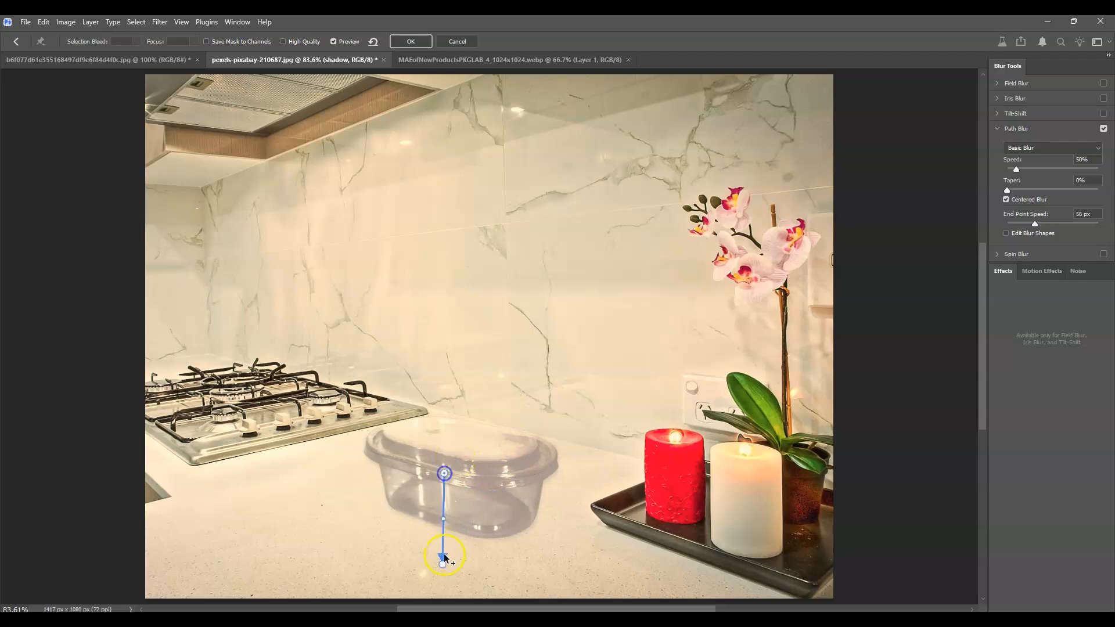
pyautogui.moveTo(444, 562); pyautogui.dragTo(436, 565)
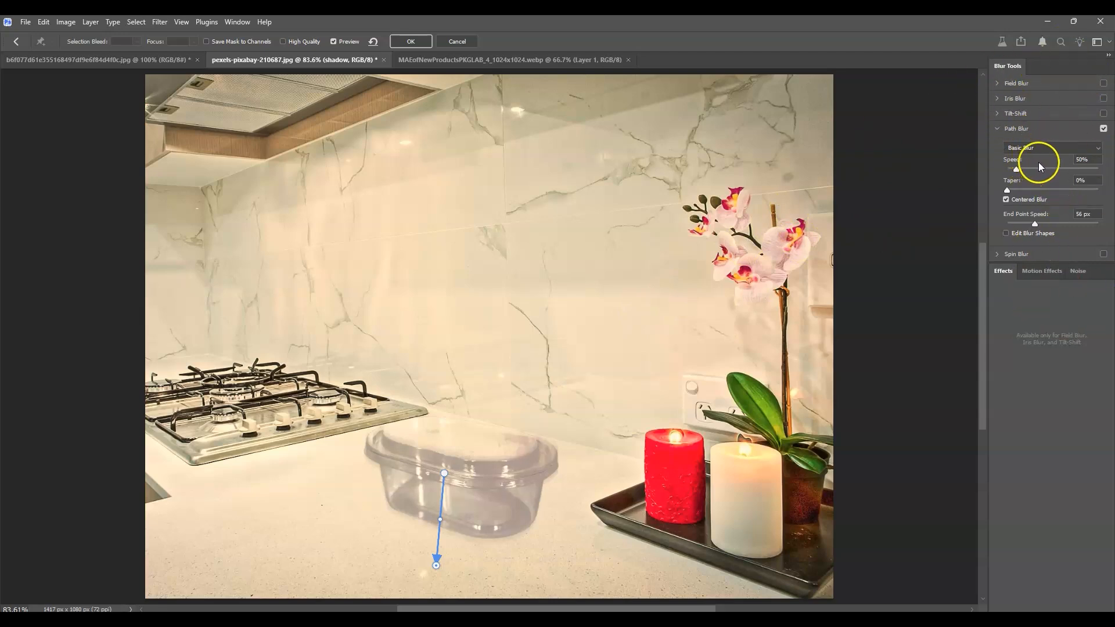
# Step: Turn off Centered Blur, shorten and angle the path slightly toward the stove, set the speed to about 48%, and apply the Path Blur
pyautogui.click(1007, 200)
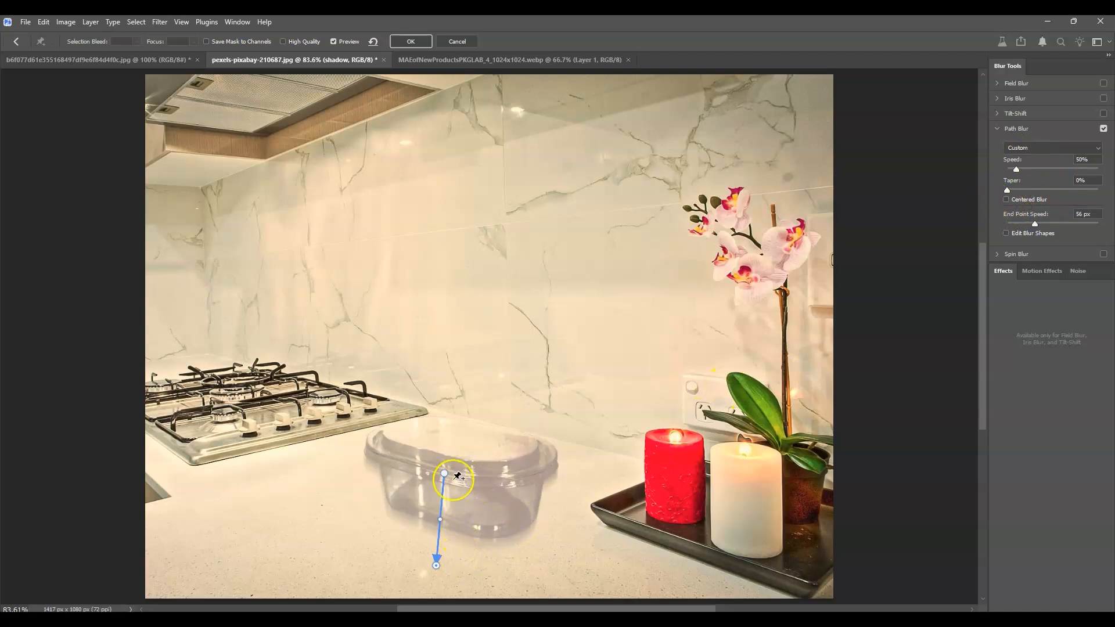
pyautogui.moveTo(431, 564)
pyautogui.mouseDown()
pyautogui.moveTo(424, 533)
pyautogui.moveTo(424, 548)
pyautogui.mouseUp()
pyautogui.moveTo(1015, 166); pyautogui.dragTo(1016, 161)
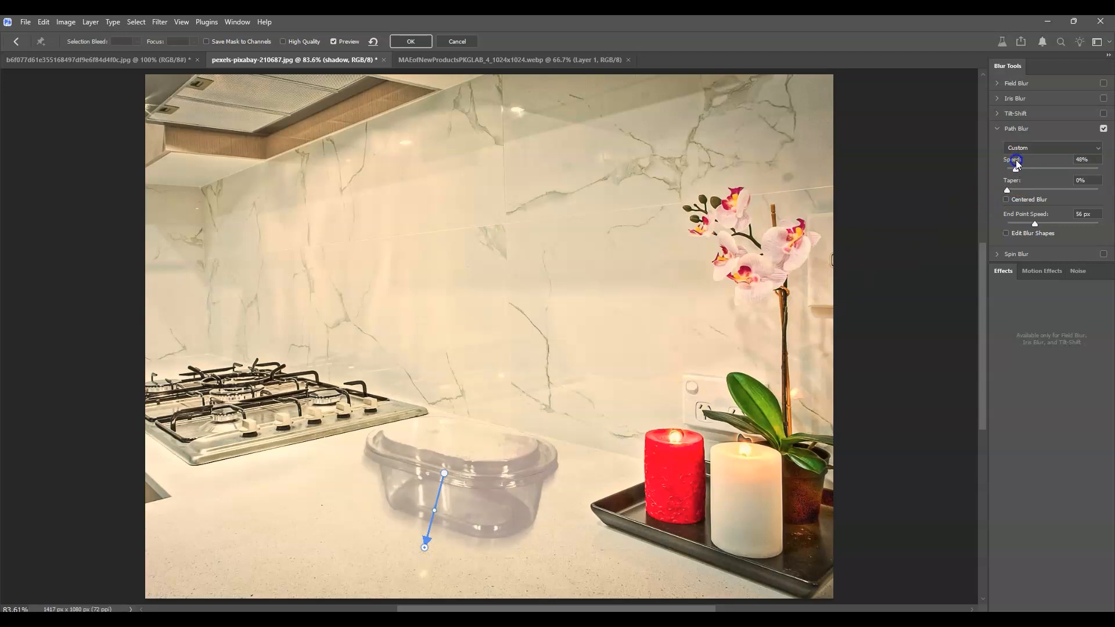
pyautogui.click(1094, 159)
pyautogui.click(417, 41)
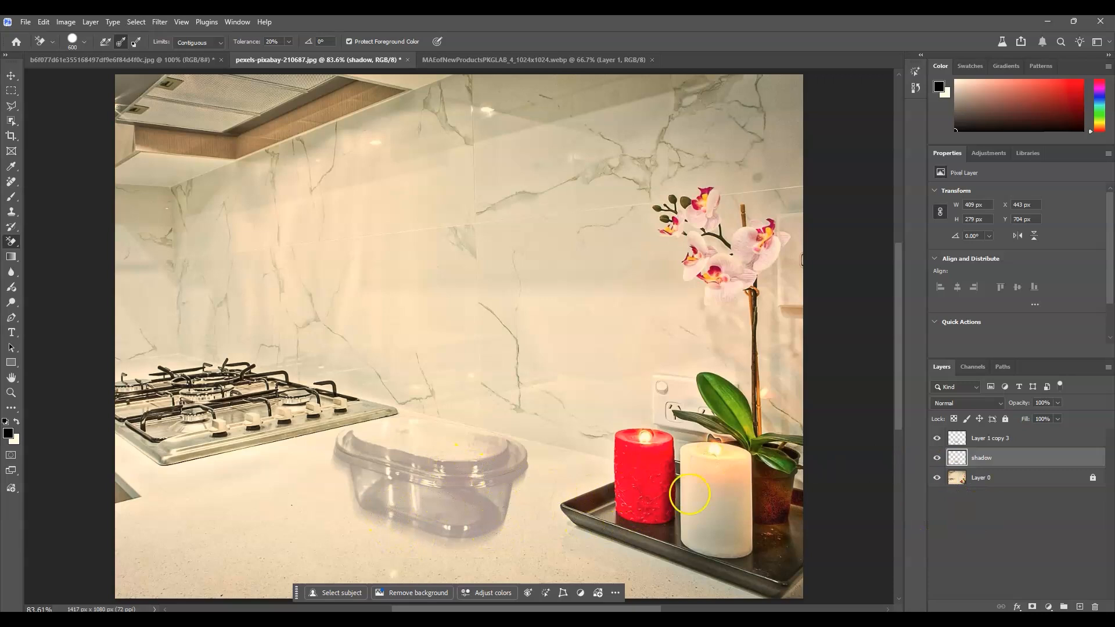
# Step: Strengthen the shadow by duplicating its layer and merging the copy with the original shadow layer
pyautogui.click(993, 459)
pyautogui.click(1018, 458)
pyautogui.hotkey('ctrl', 'j')
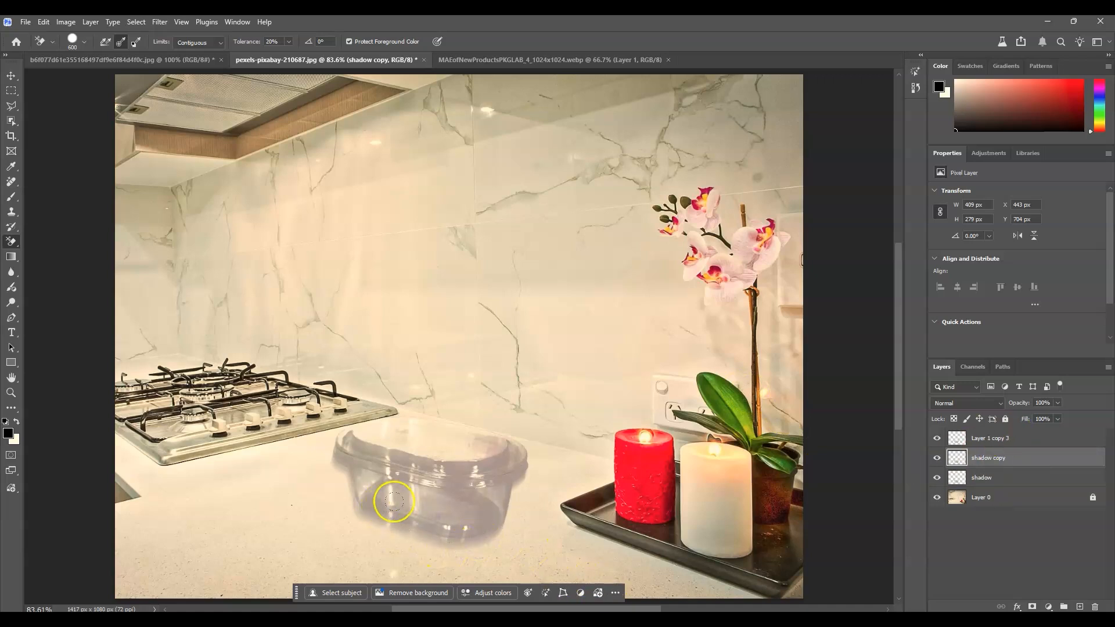
pyautogui.click(991, 460)
pyautogui.keyDown('shift'); pyautogui.click(1016, 477); pyautogui.keyUp('shift')
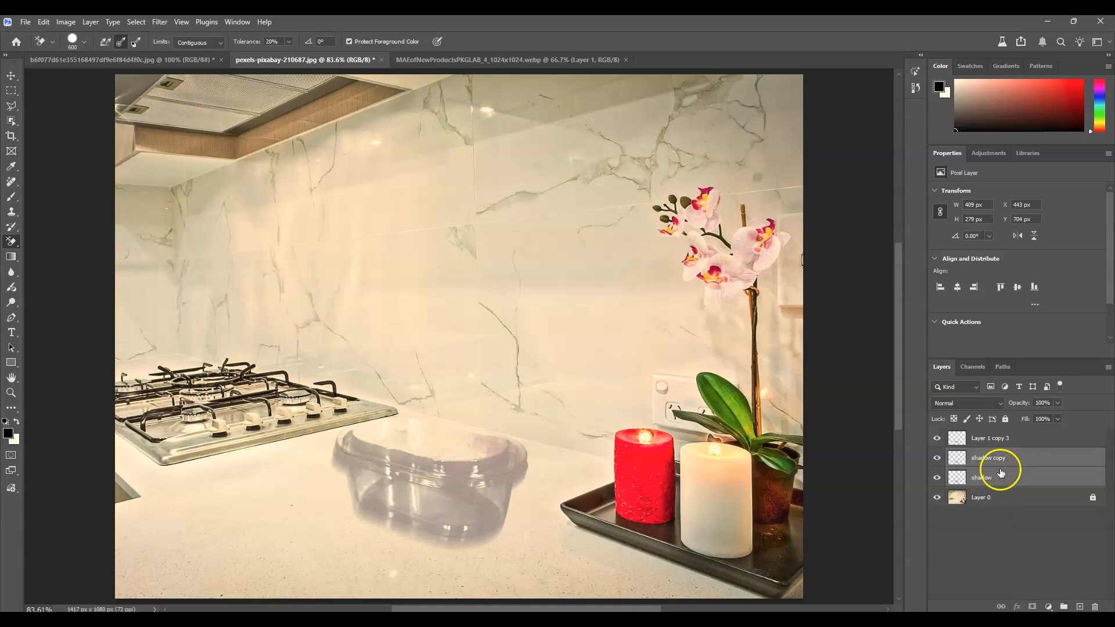
pyautogui.hotkey('ctrl', 'e')
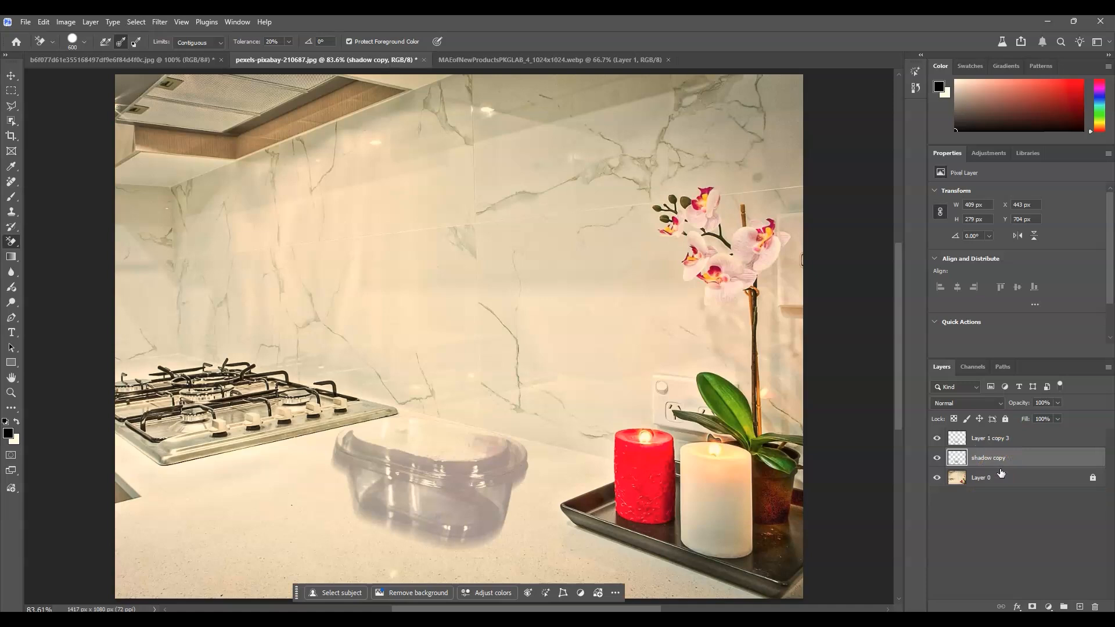
# Step: Add a layer mask to the merged shadow layer and make the mask active for painting
pyautogui.click(1010, 458)
pyautogui.click(996, 460)
pyautogui.click(1017, 488)
pyautogui.click(1032, 606)
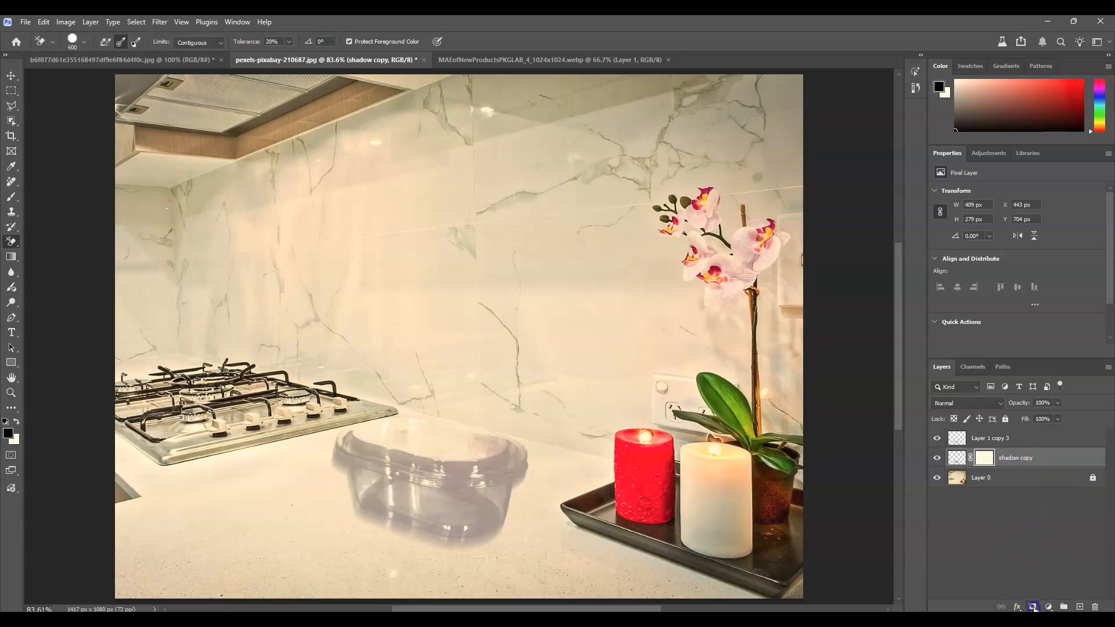
pyautogui.click(987, 458)
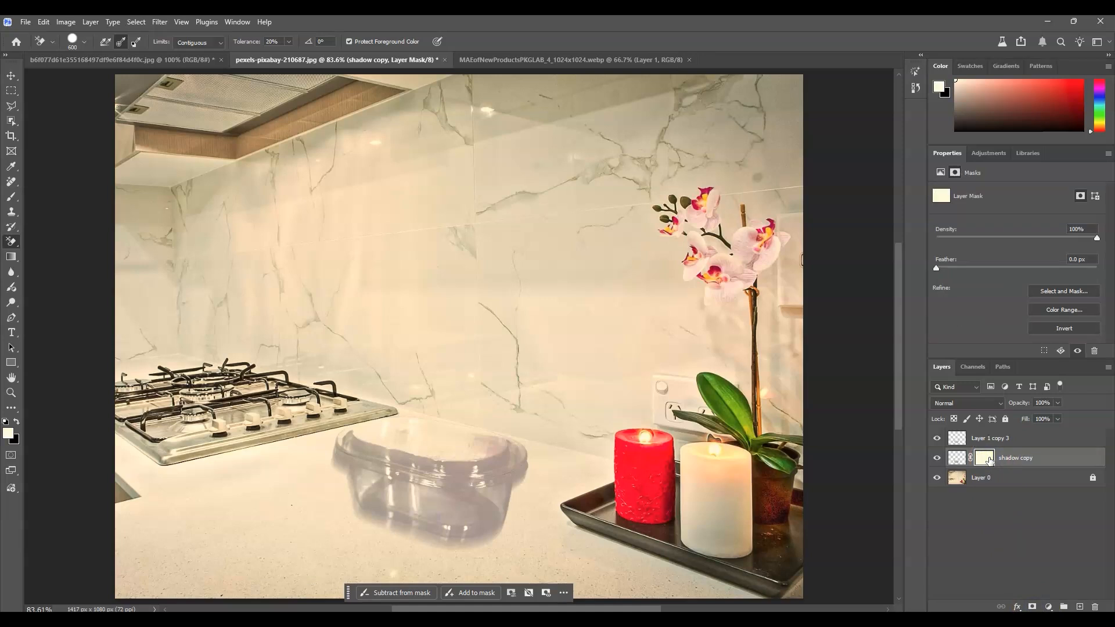
# Step: Paint black on the shadow mask with a 175 px brush to hide the shadow inside the container, then deselect the layer
pyautogui.press('b')
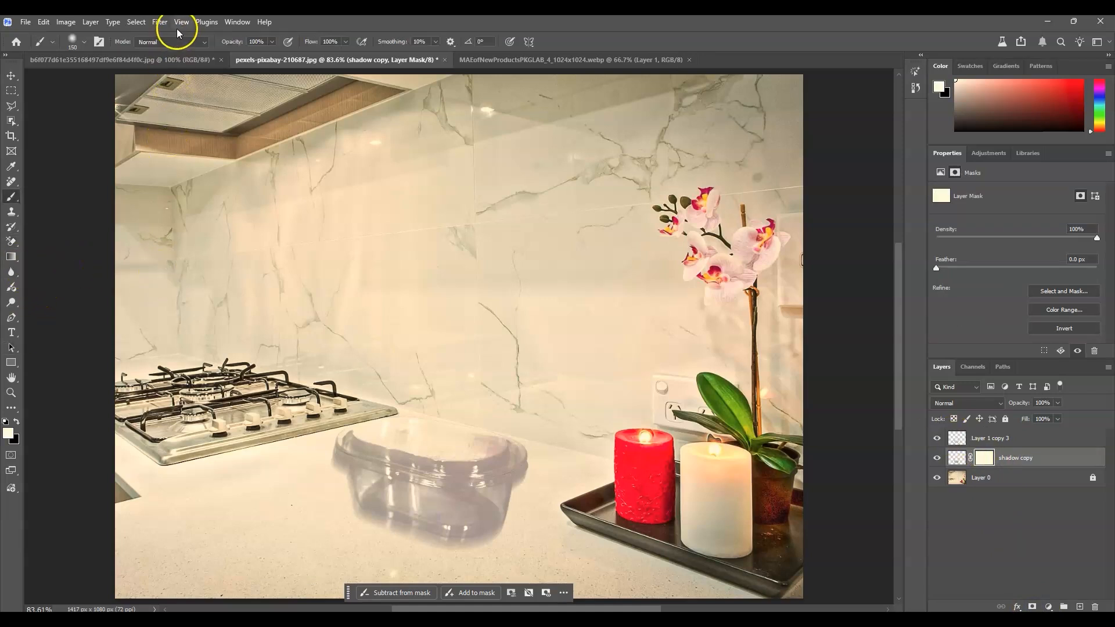
pyautogui.click(85, 41)
pyautogui.click(100, 186)
pyautogui.click(270, 24)
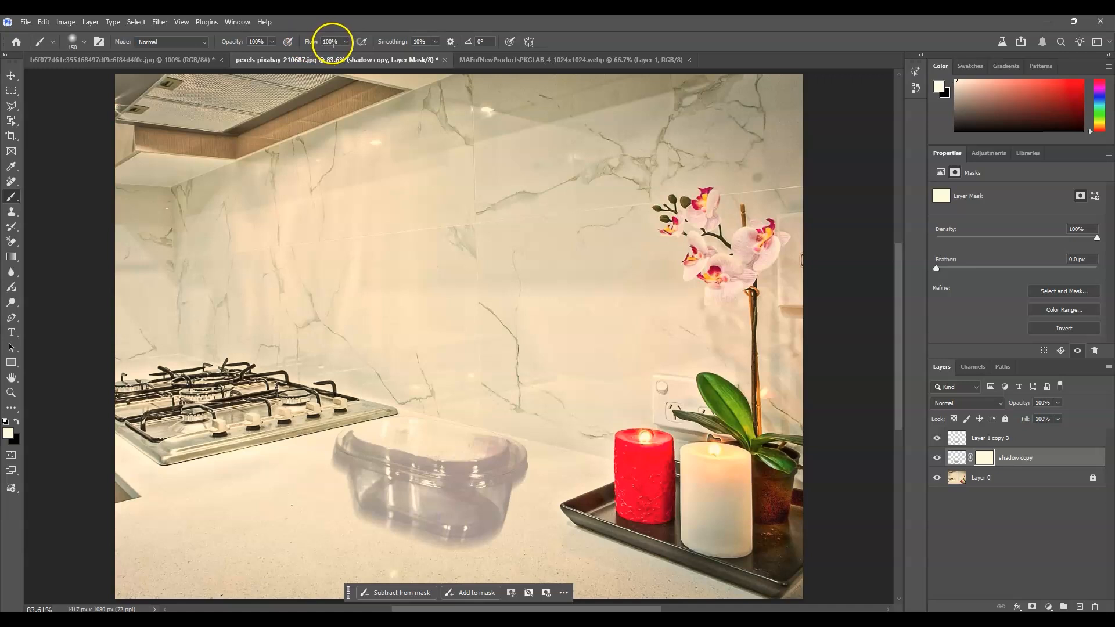
pyautogui.click(16, 423)
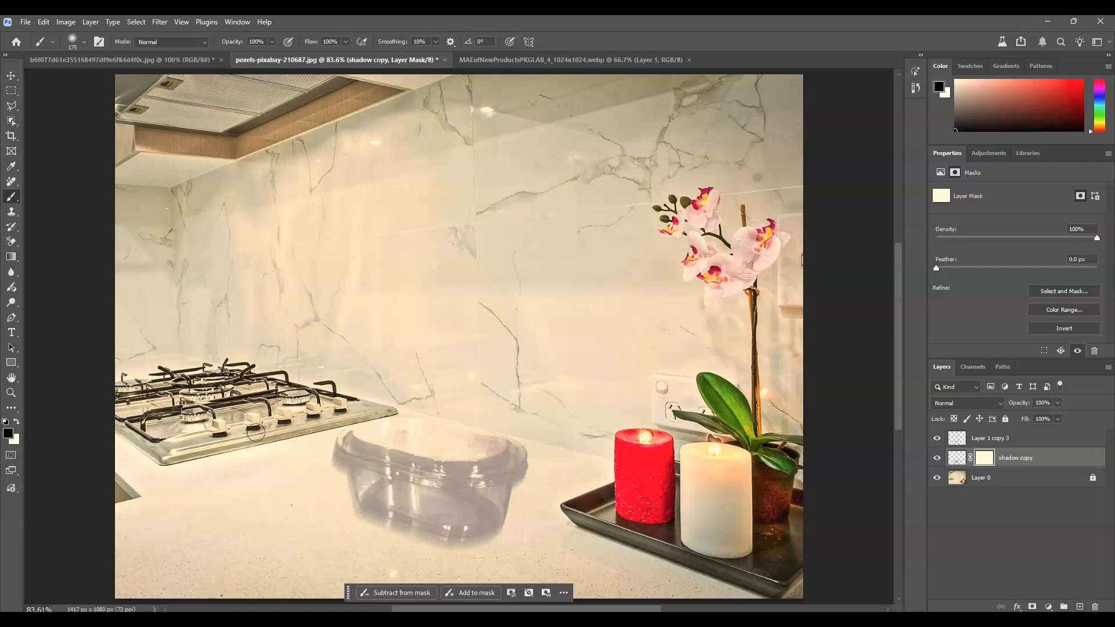
pyautogui.moveTo(345, 445)
pyautogui.mouseDown()
pyautogui.moveTo(508, 450)
pyautogui.moveTo(510, 462)
pyautogui.moveTo(450, 465)
pyautogui.moveTo(376, 442)
pyautogui.moveTo(343, 459)
pyautogui.moveTo(473, 477)
pyautogui.moveTo(388, 477)
pyautogui.moveTo(476, 500)
pyautogui.moveTo(545, 463)
pyautogui.moveTo(384, 464)
pyautogui.moveTo(403, 479)
pyautogui.moveTo(487, 482)
pyautogui.mouseUp()
pyautogui.click(1013, 524)
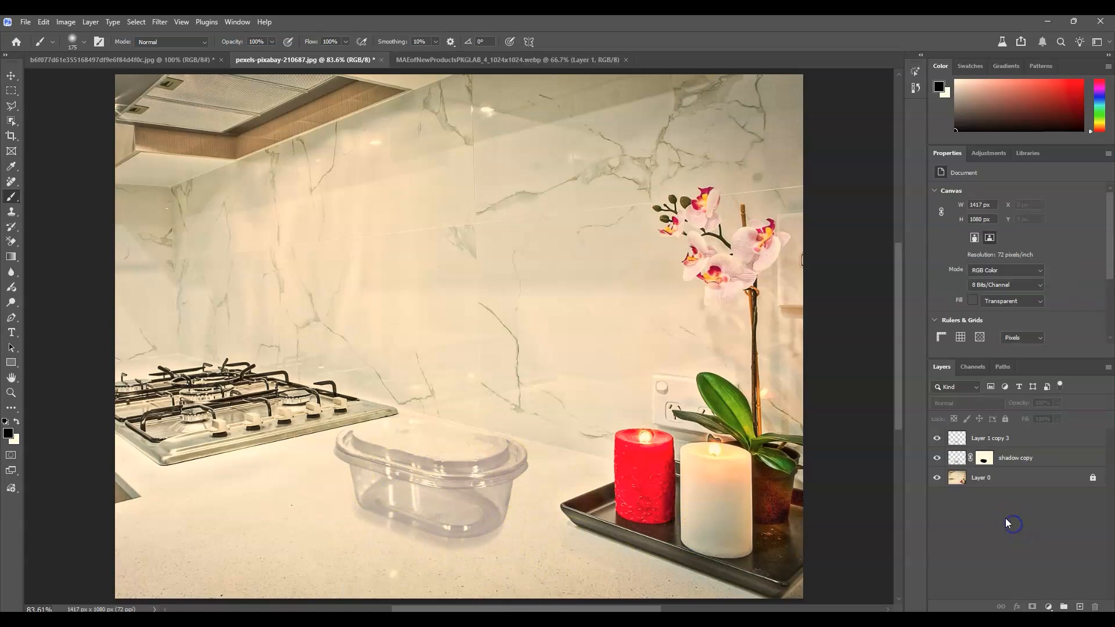